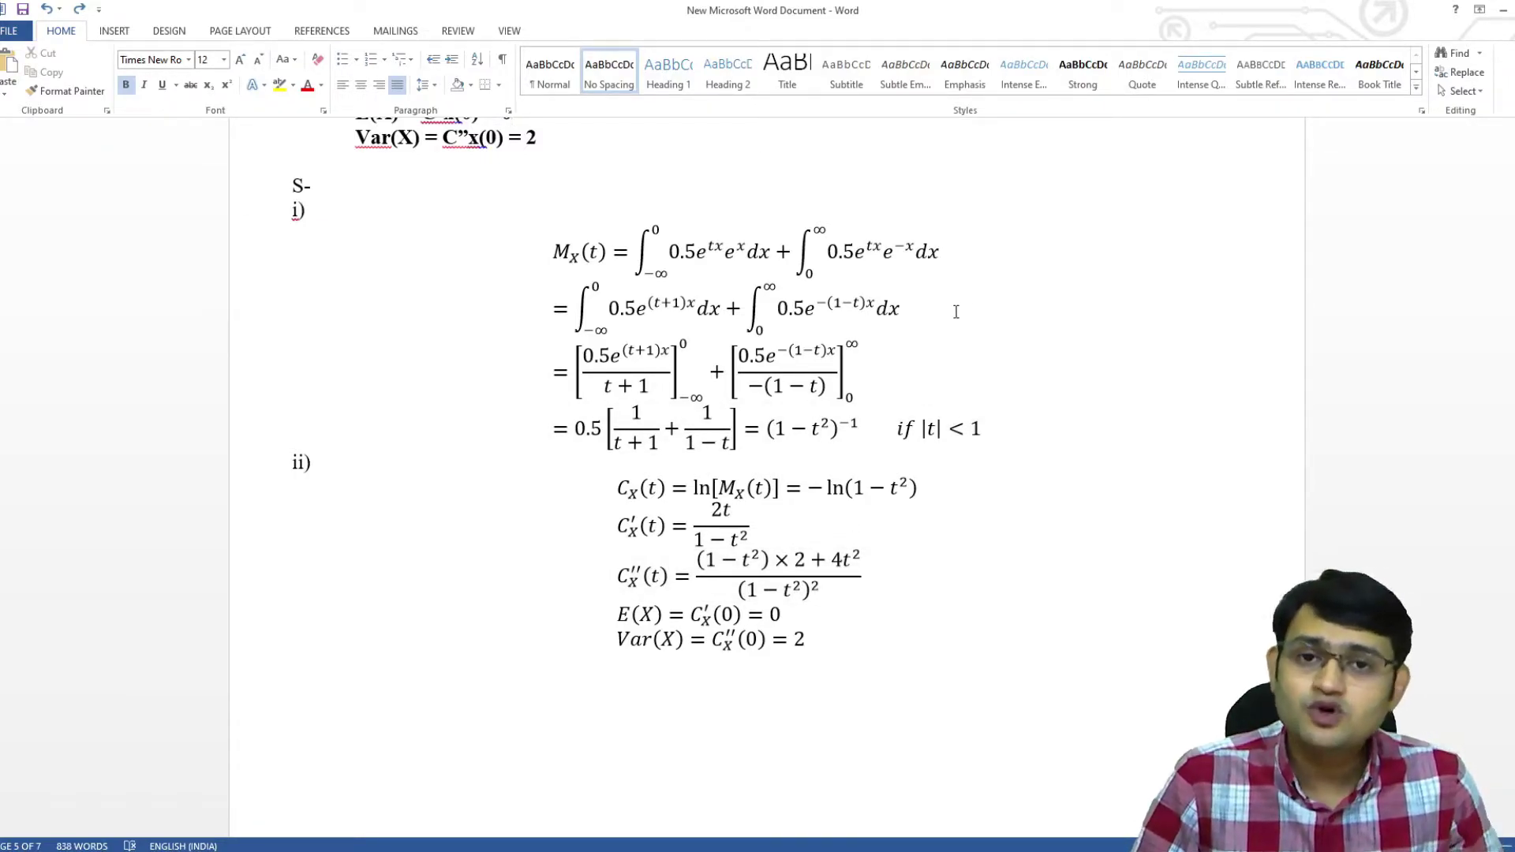
- Examine the part i derivation of the moment generating function M_X(t), from the two integrals through to (1 − t²)⁻¹
scroll(950, 326, up, 2)
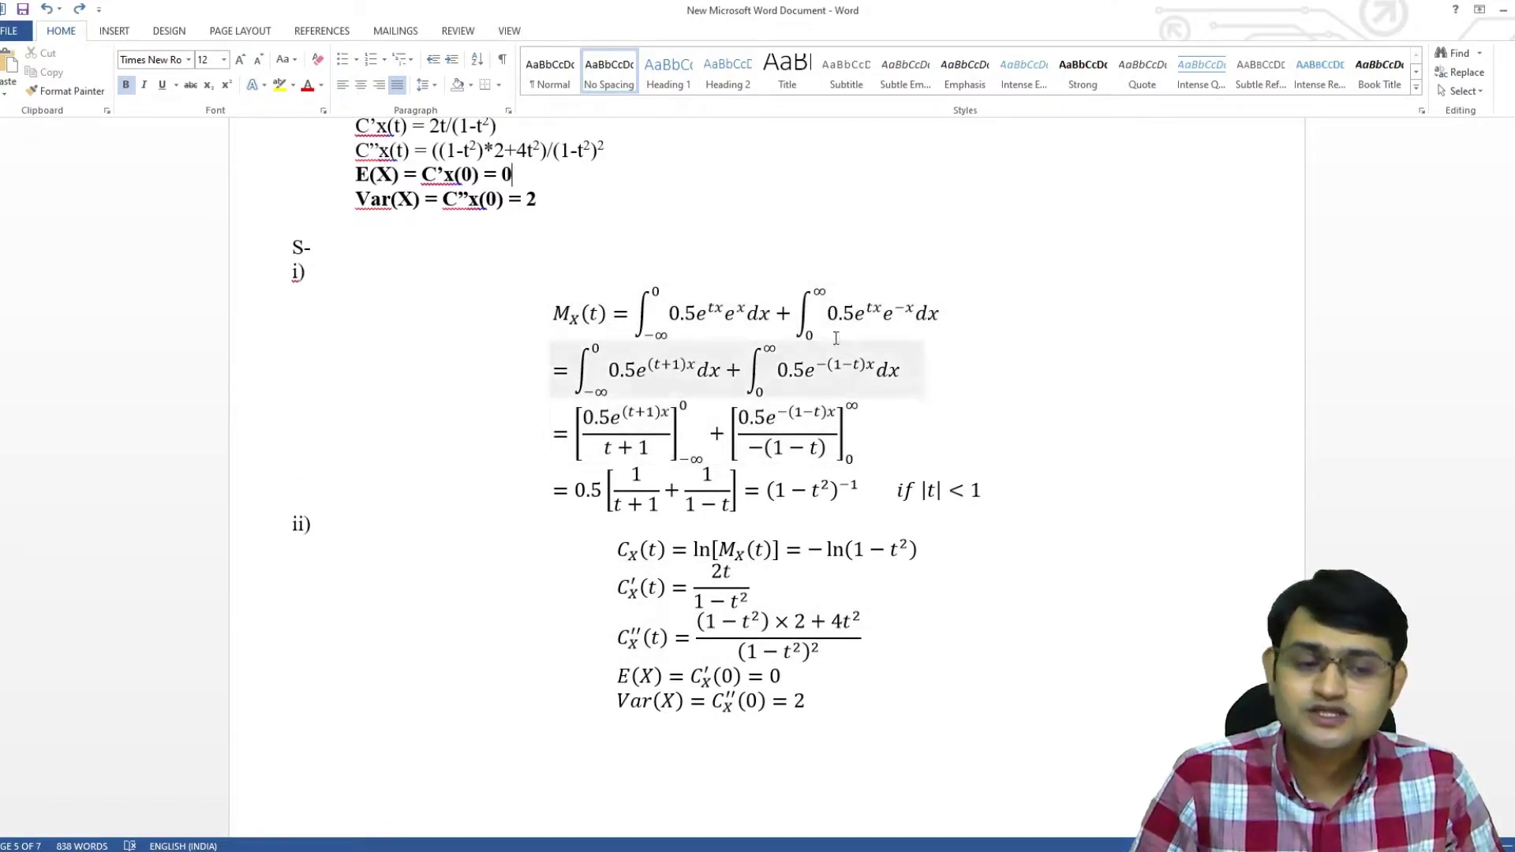
scroll(697, 326, up, 5)
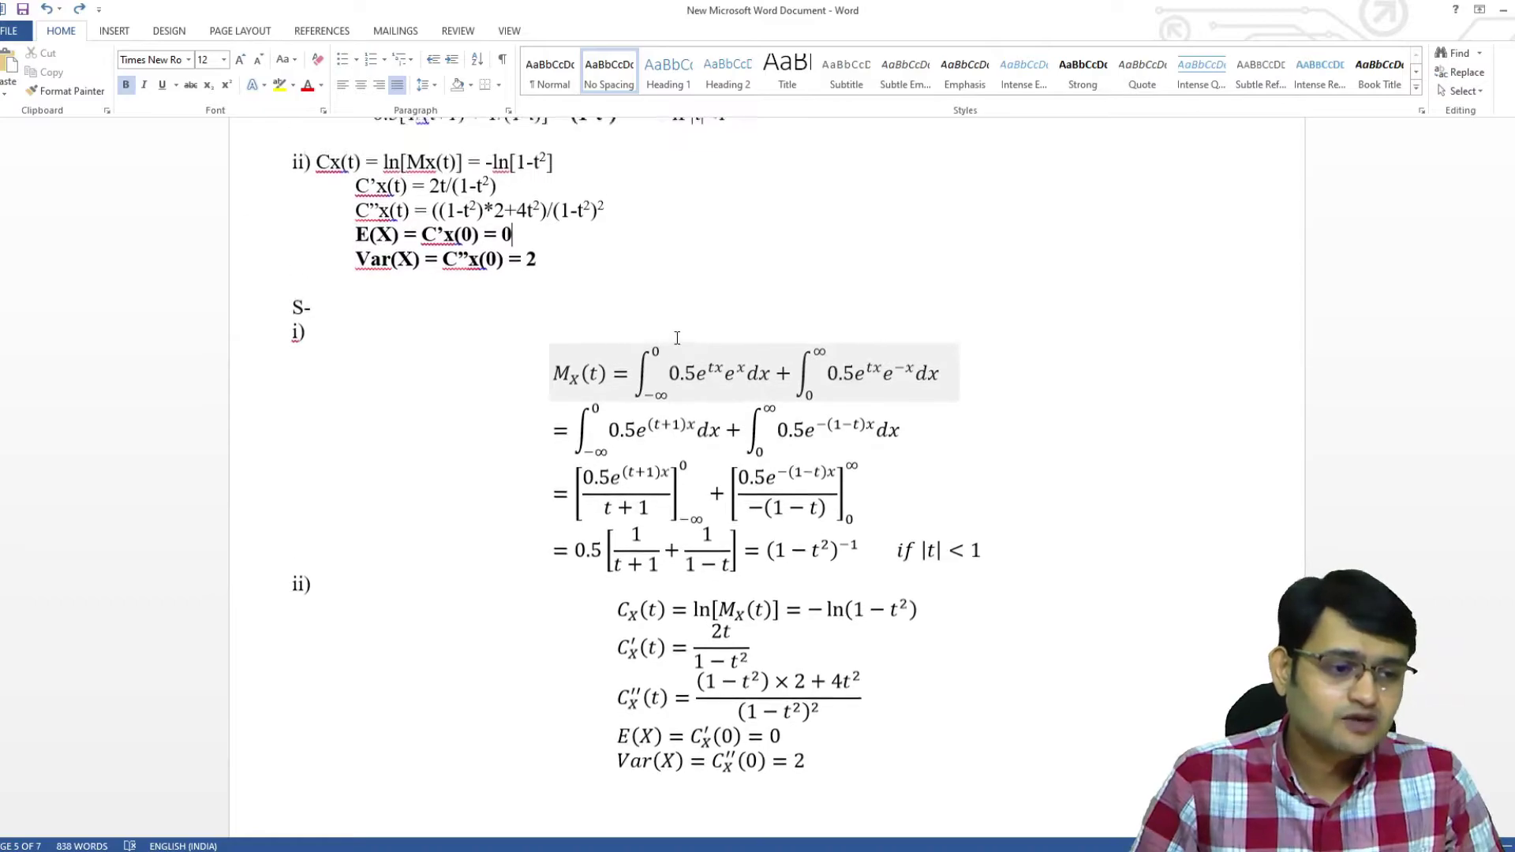
scroll(819, 399, down, 3)
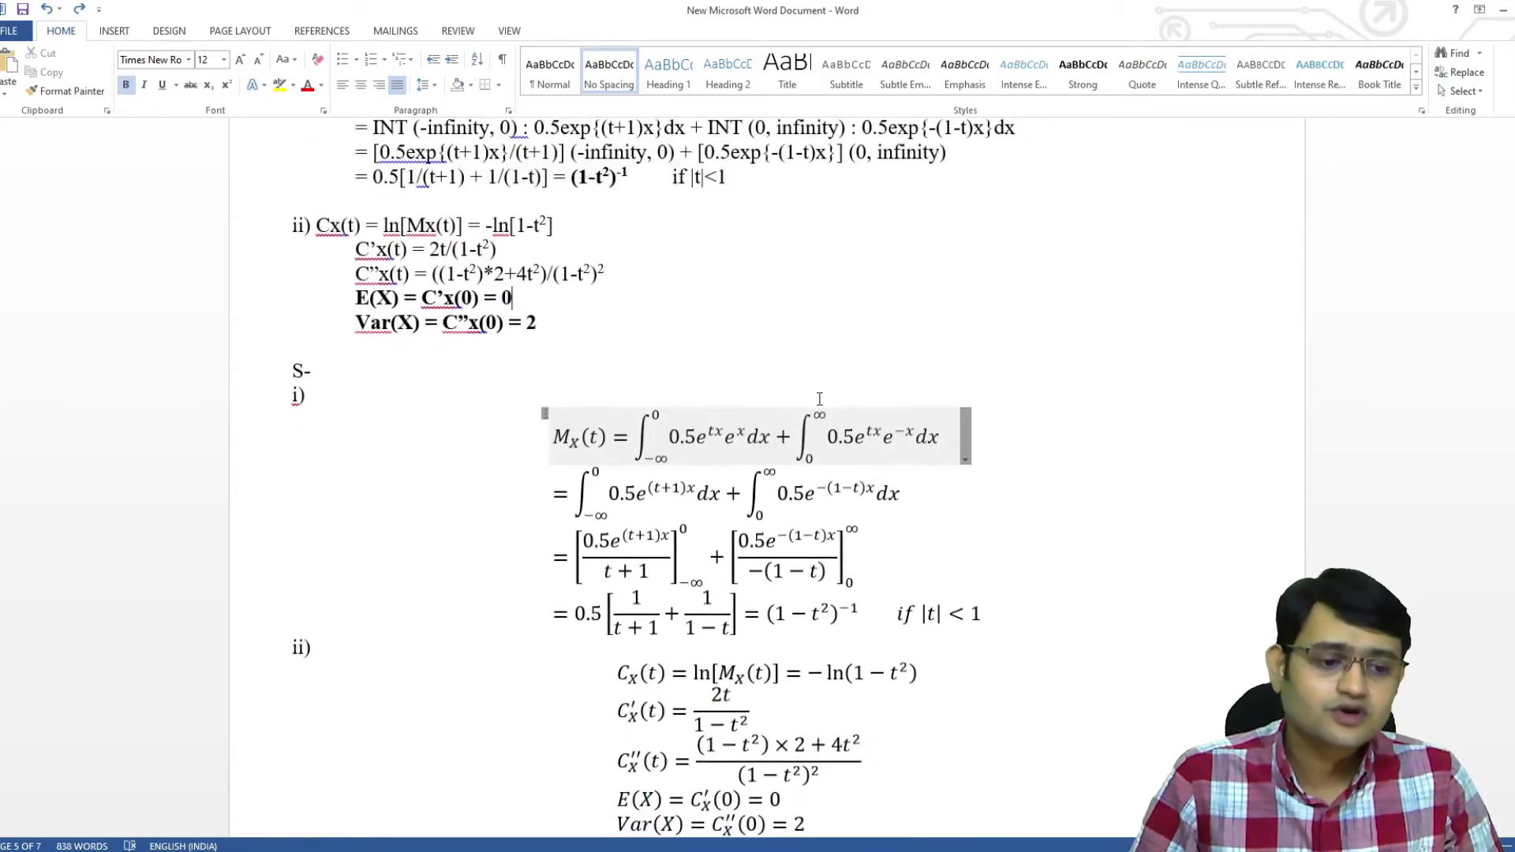
drag(669, 375, 760, 379)
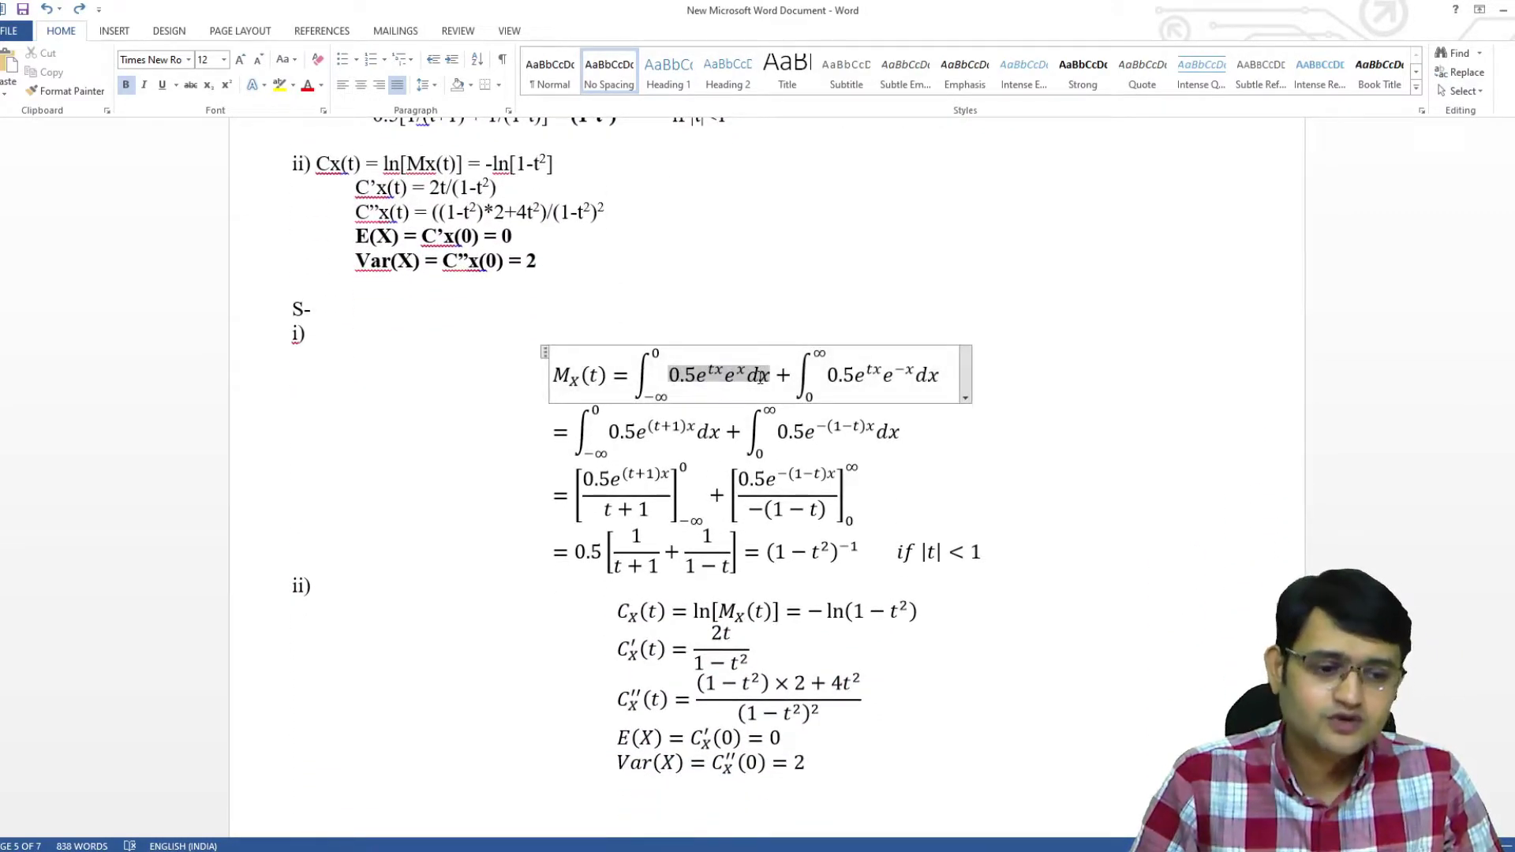
mouse_move(639, 372)
mouse_down()
mouse_move(938, 386)
mouse_move(619, 469)
mouse_move(580, 433)
mouse_move(765, 446)
mouse_move(649, 427)
mouse_up()
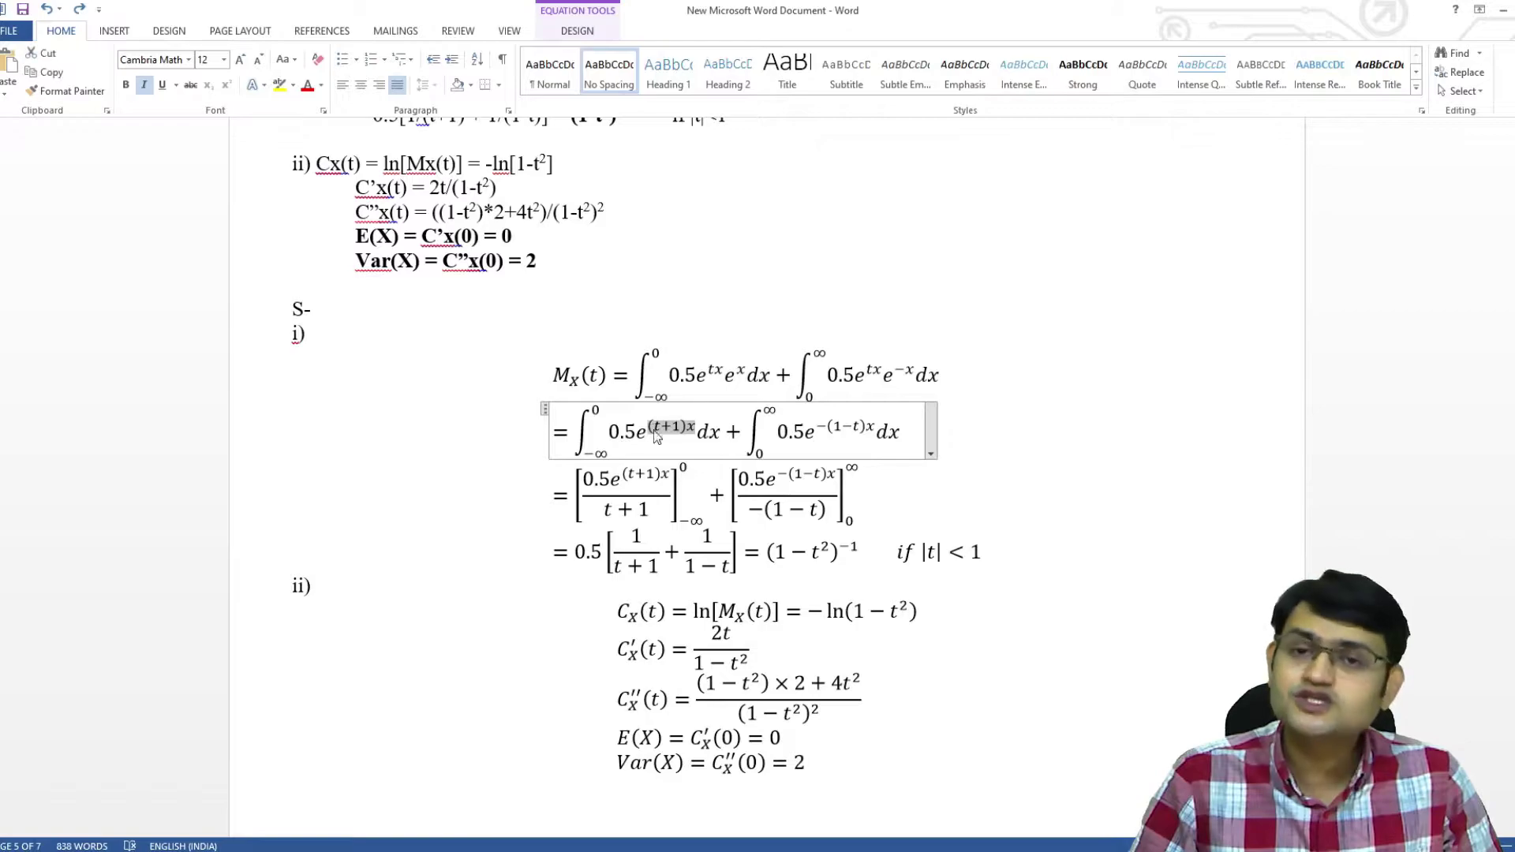
drag(628, 505, 838, 494)
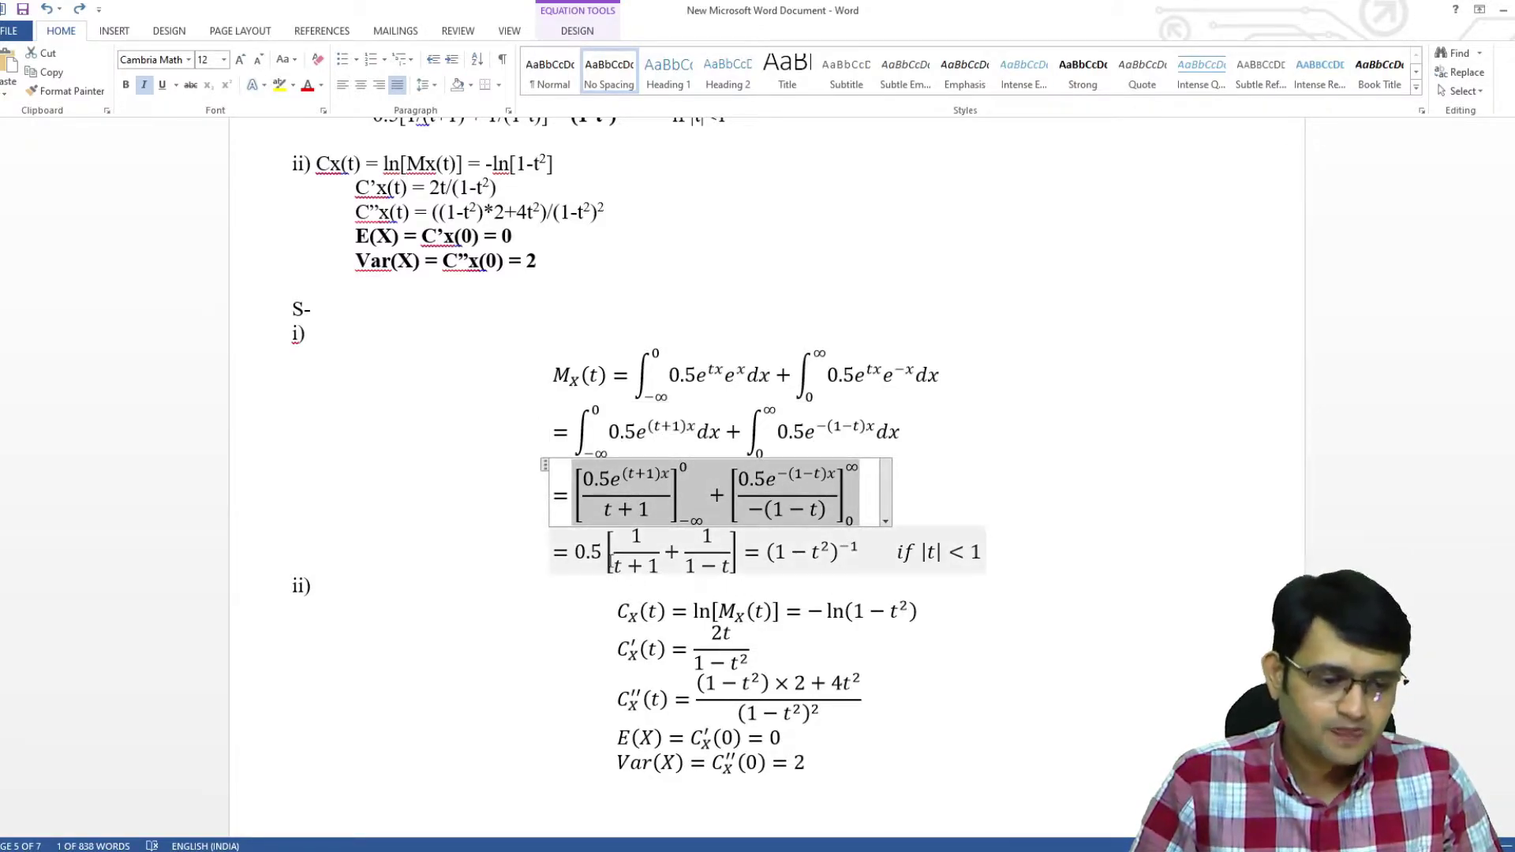
drag(598, 555, 862, 552)
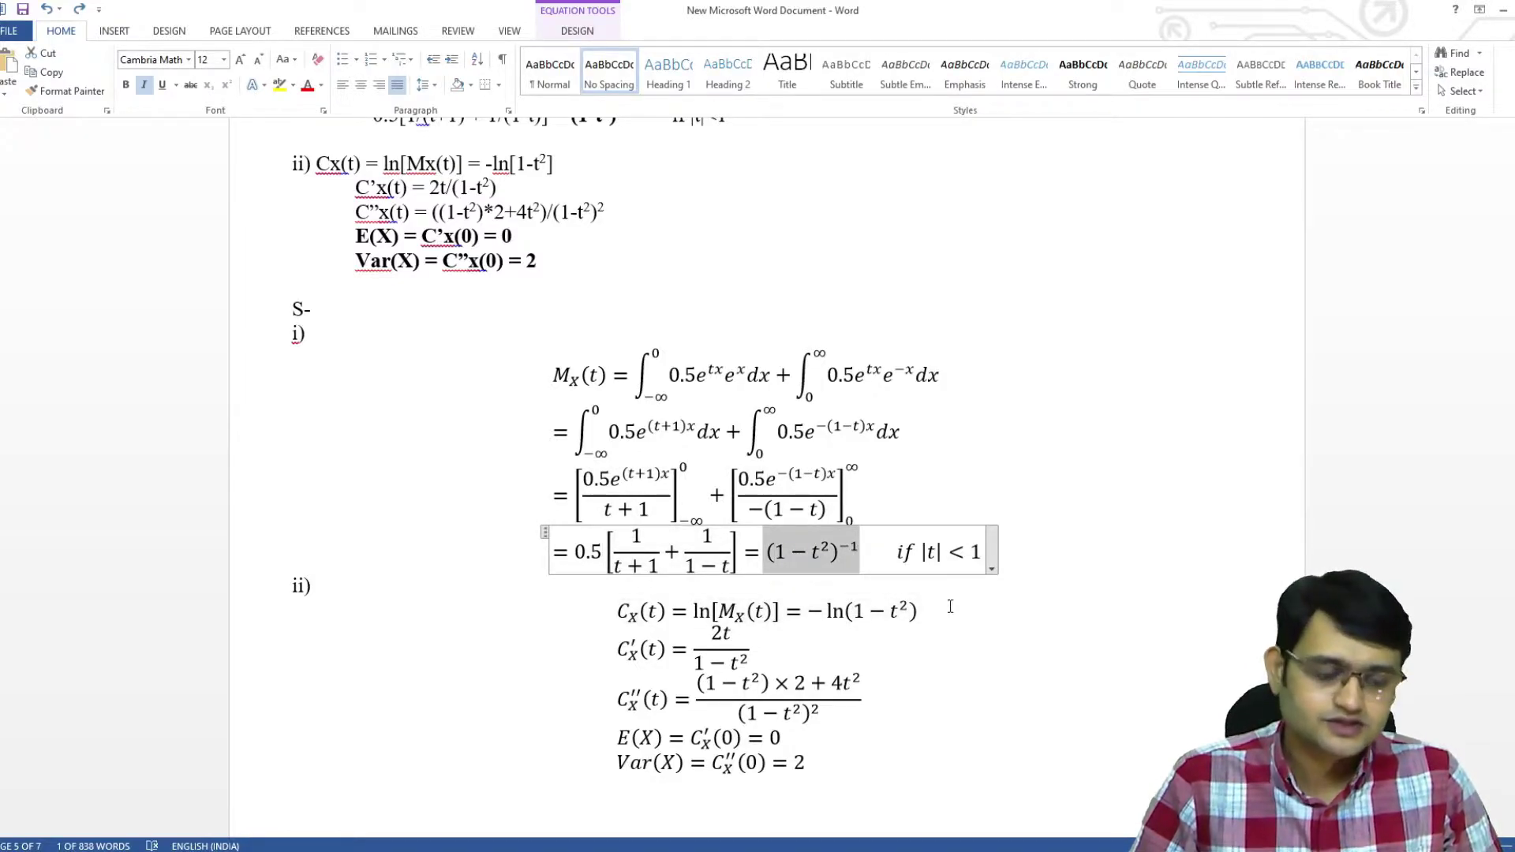
- Examine the part ii derivatives of C_X(t), including the second-derivative fraction, and the first integral in the M_X(t) equation
scroll(950, 606, down, 3)
drag(616, 493, 828, 587)
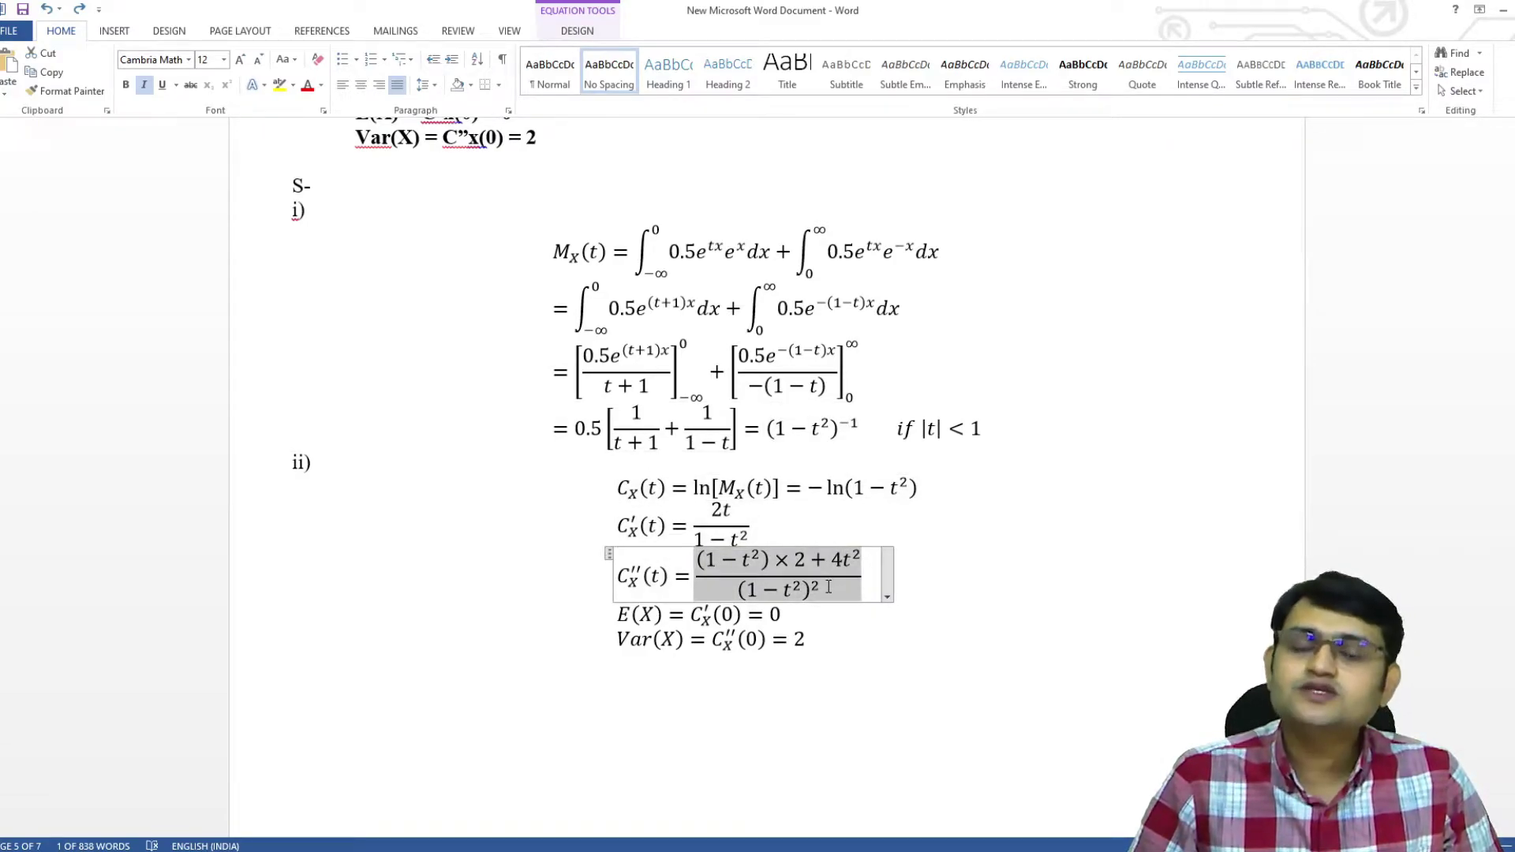
click(920, 584)
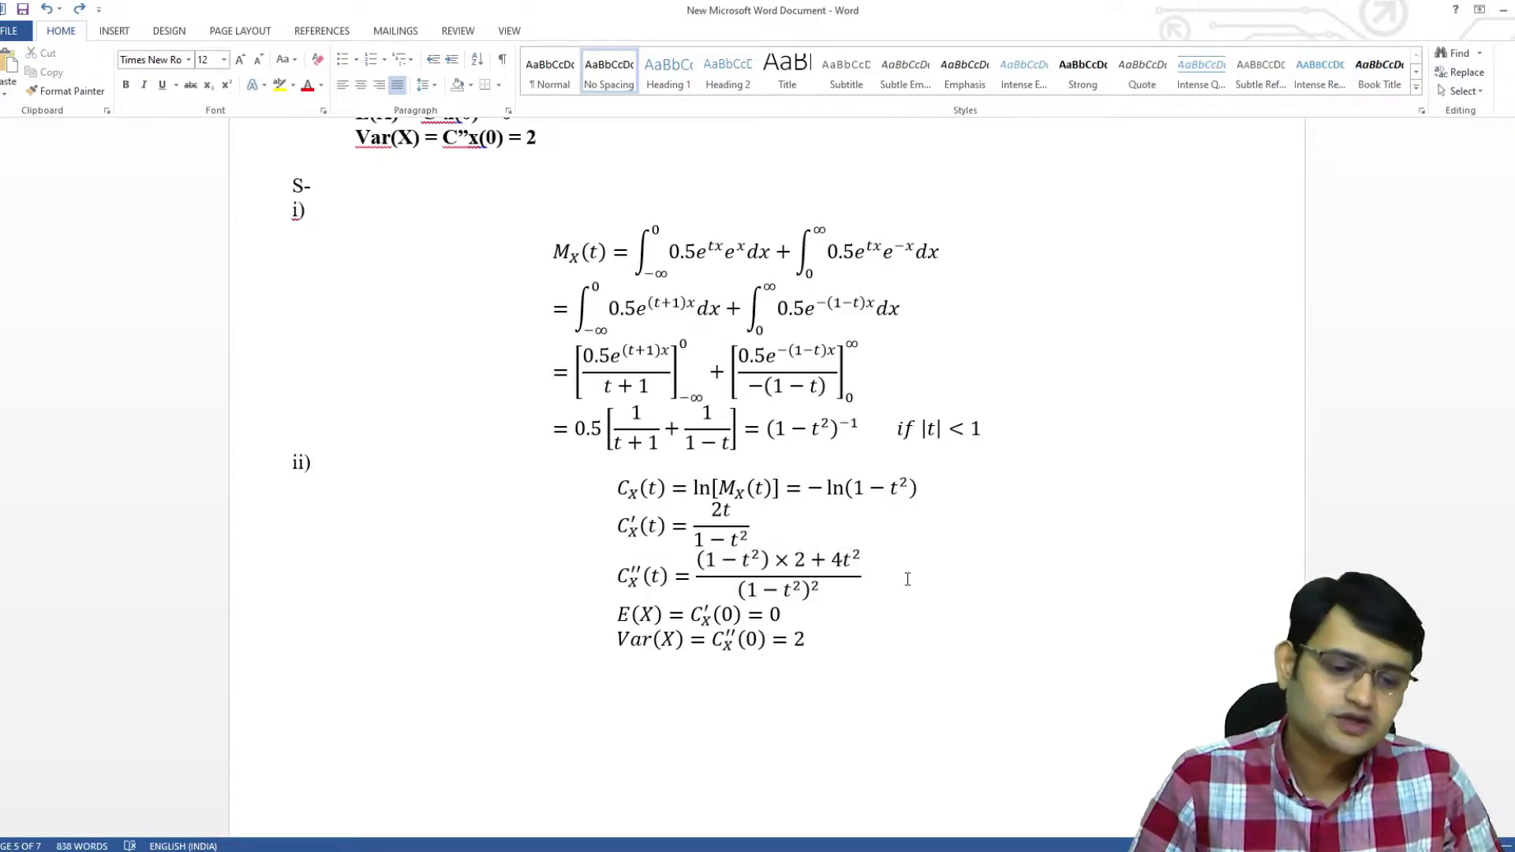
scroll(909, 591, up, 2)
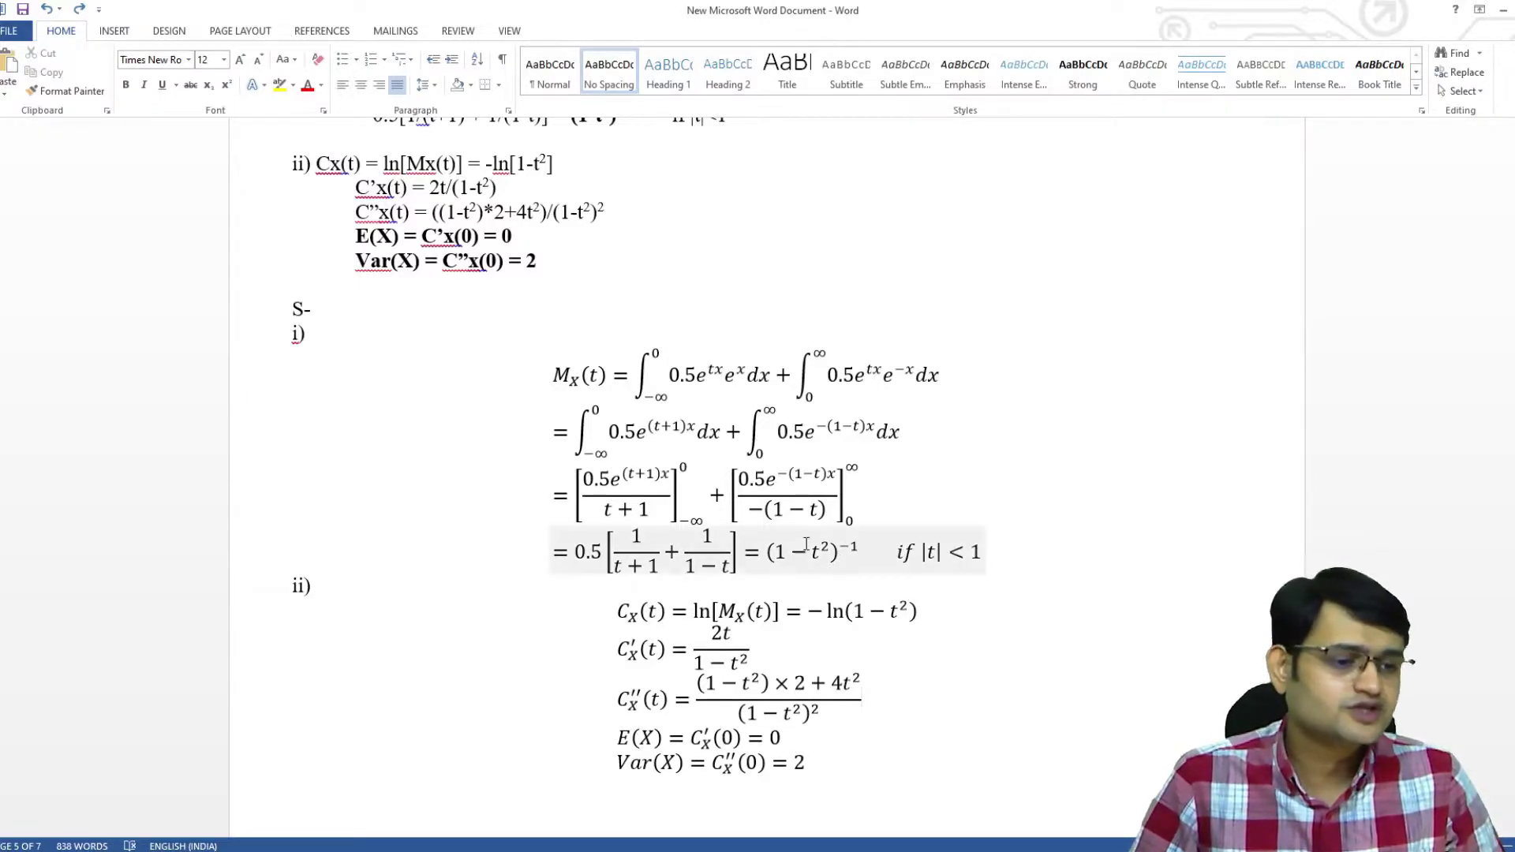
click(632, 369)
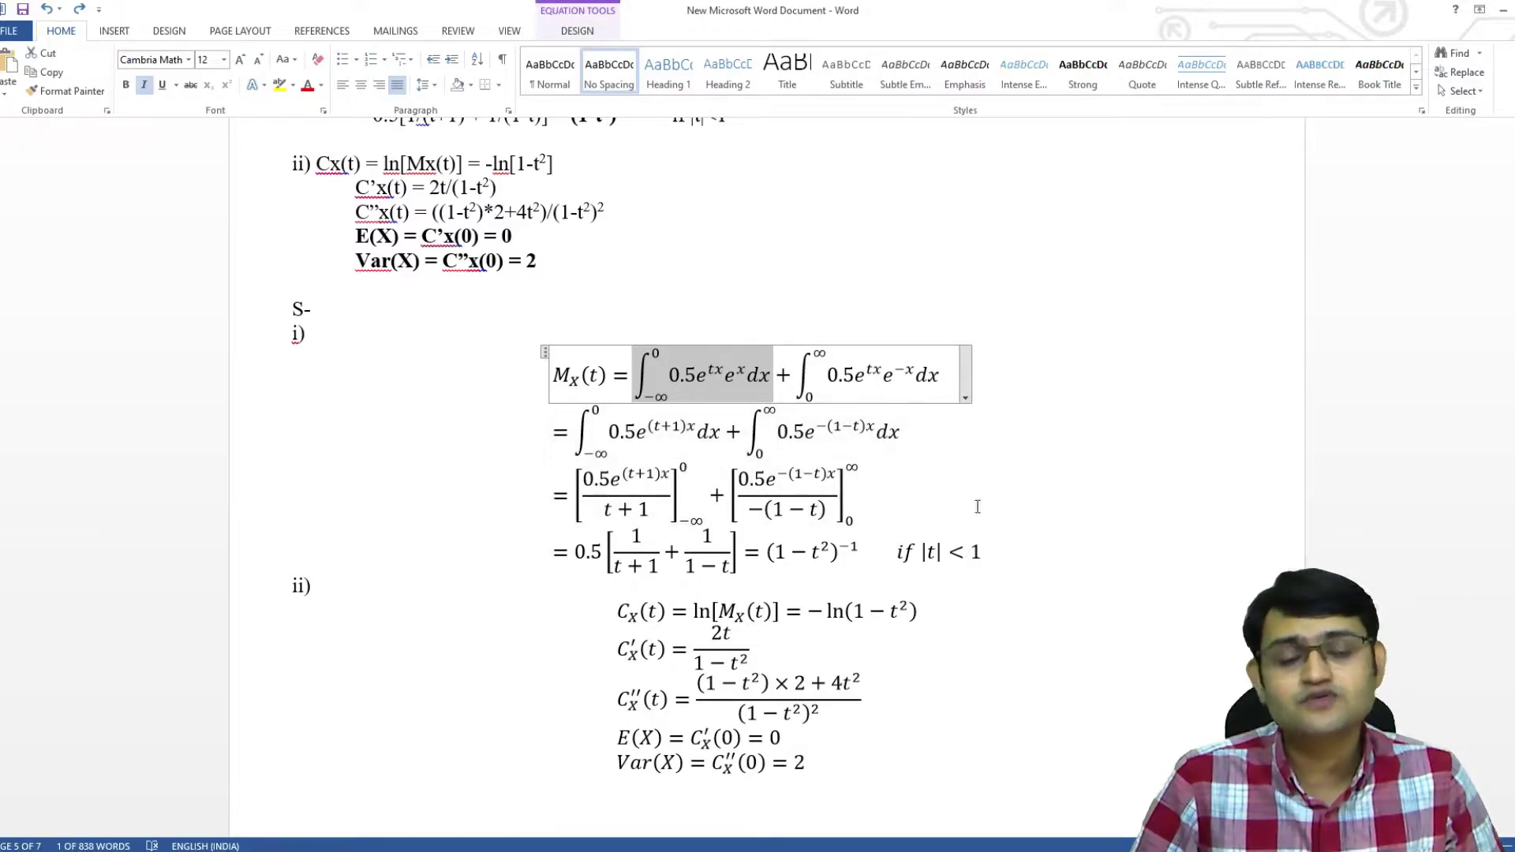
click(1080, 541)
- Read the exponential distribution question, checking the density f(x), the definition Y = X^(1/3), the function F_Y(y) and what part (i) asks
scroll(1081, 541, down, 10)
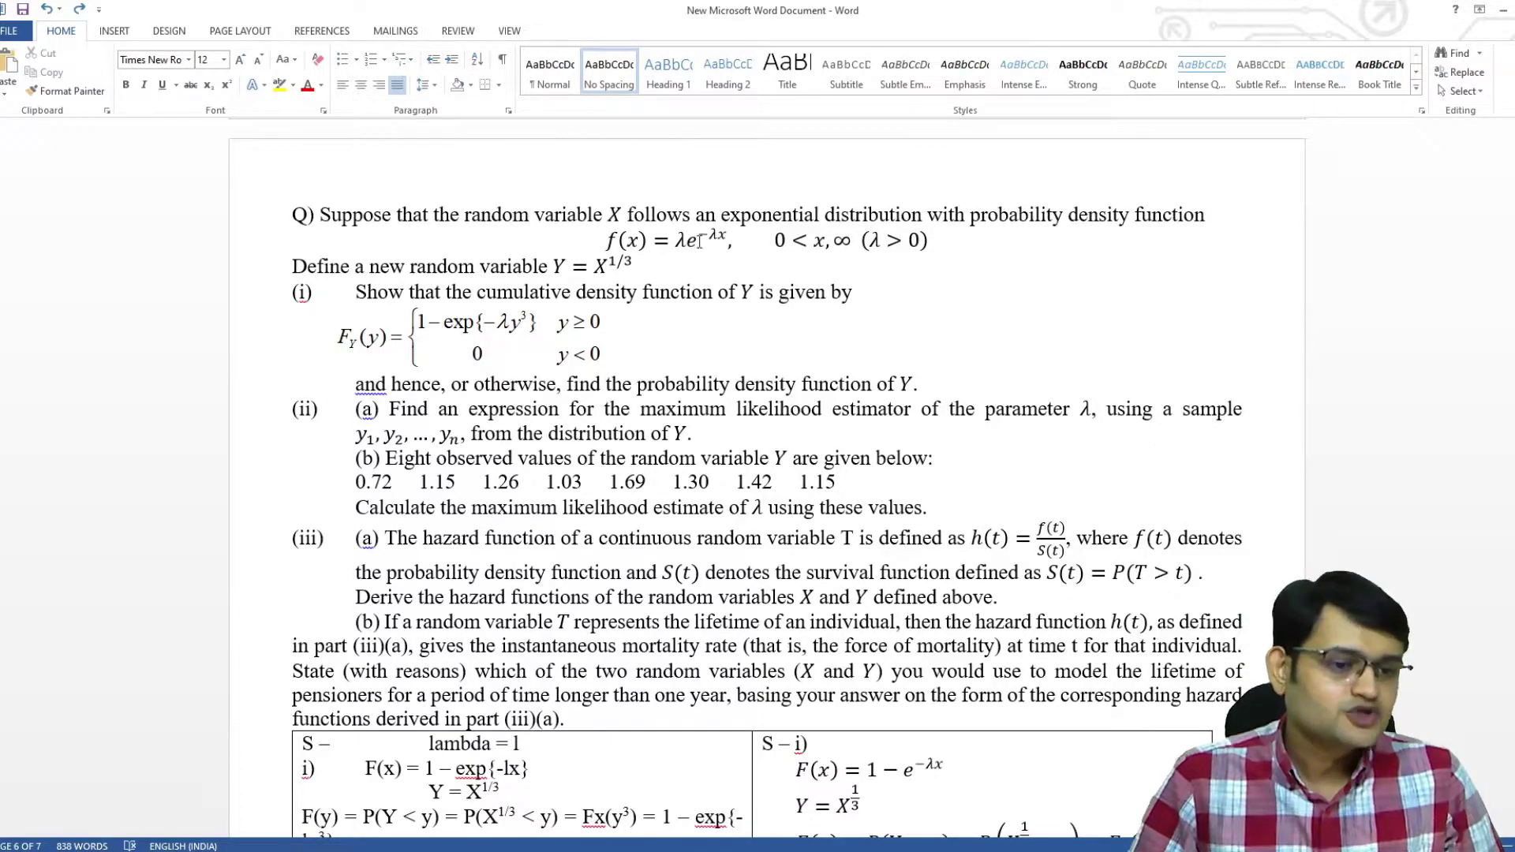
click(605, 239)
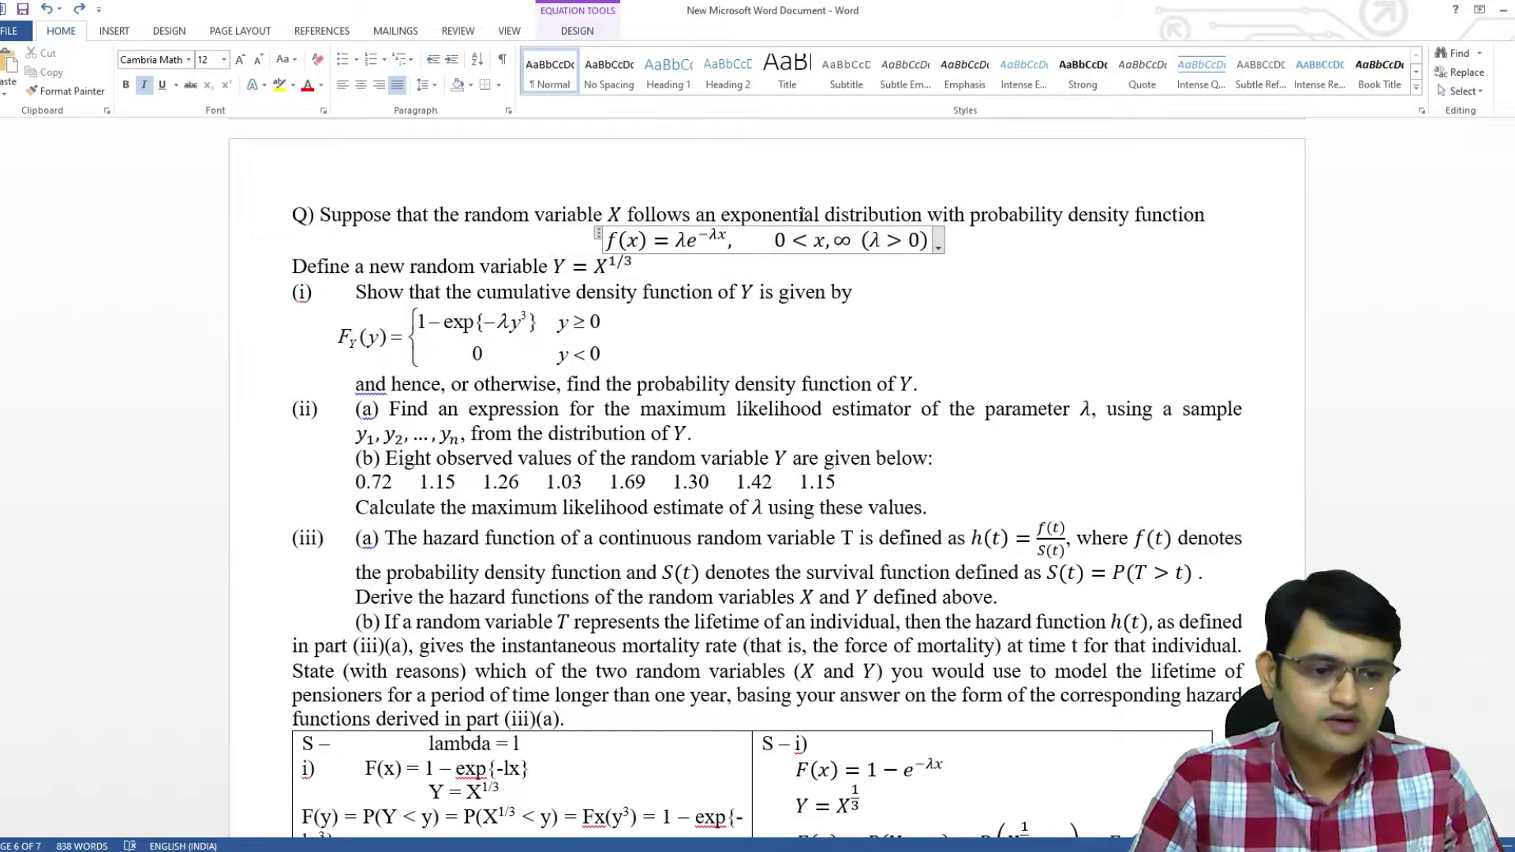
click(1029, 253)
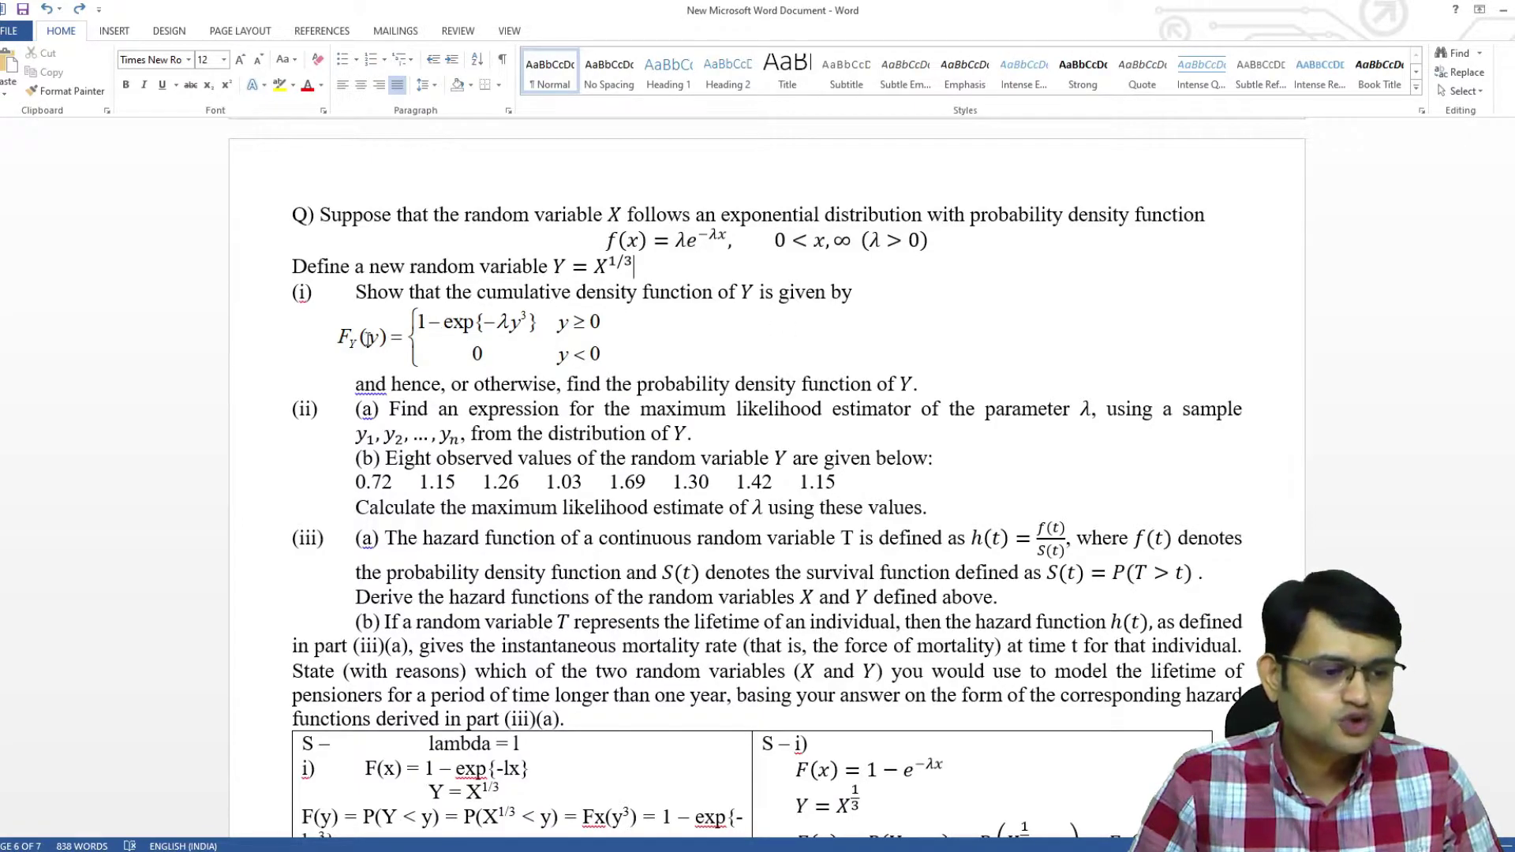
click(345, 339)
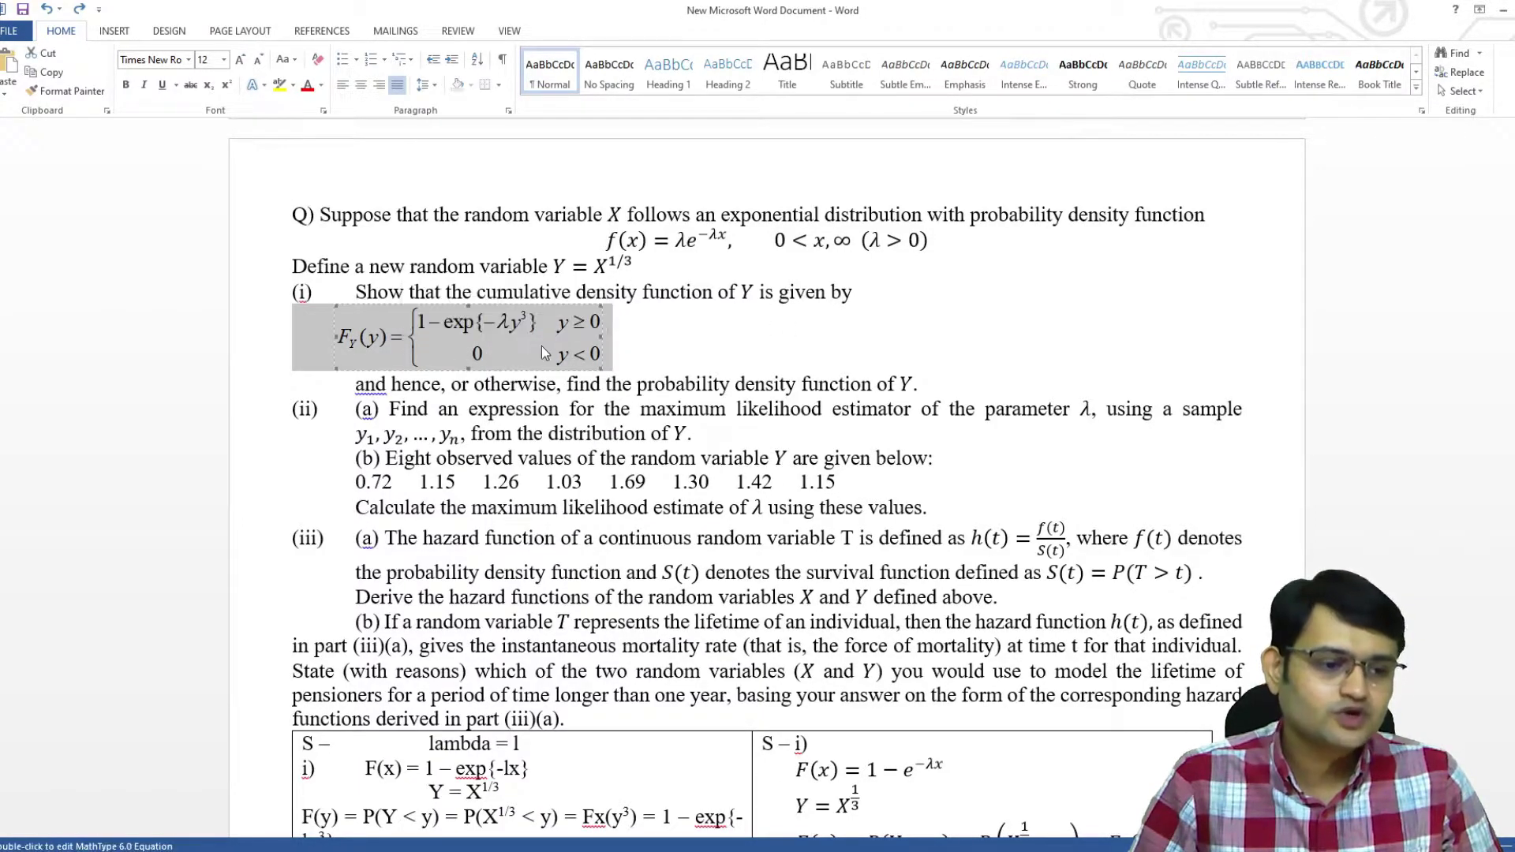
scroll(573, 341, down, 1)
click(707, 288)
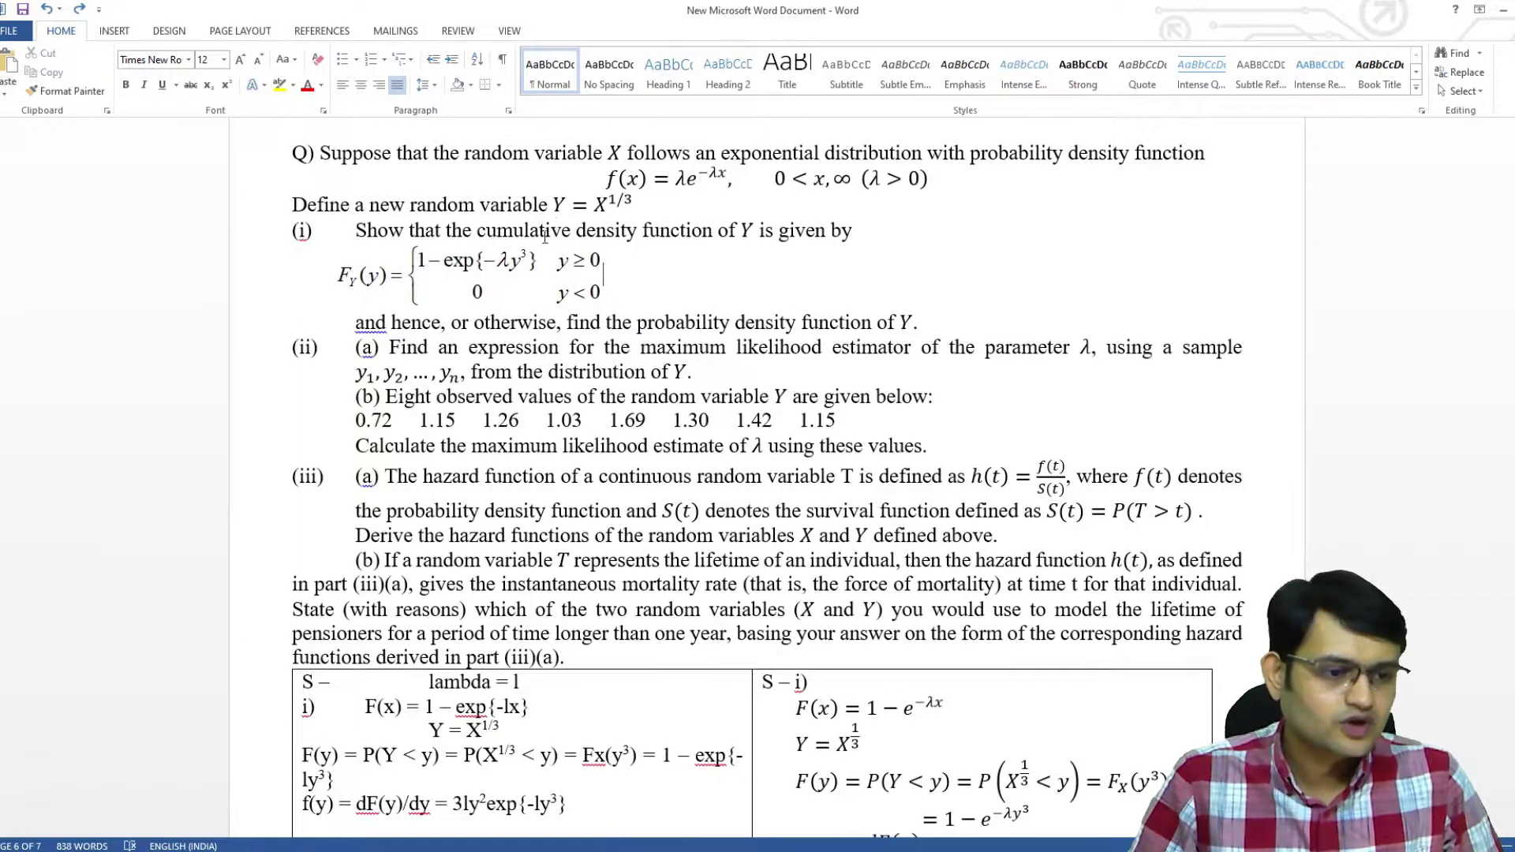
drag(550, 205, 629, 204)
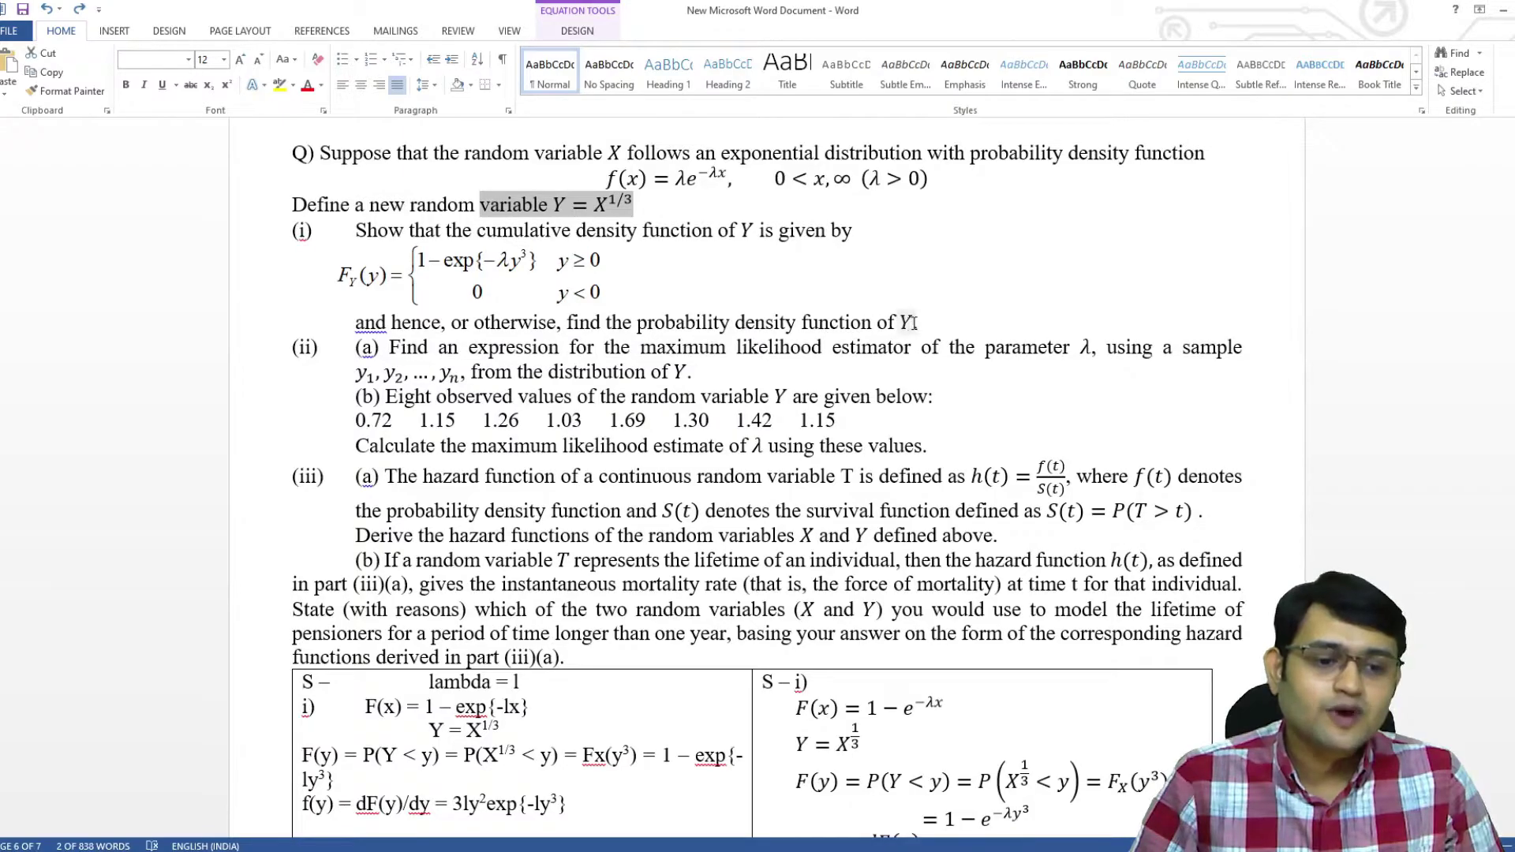
drag(927, 322, 877, 323)
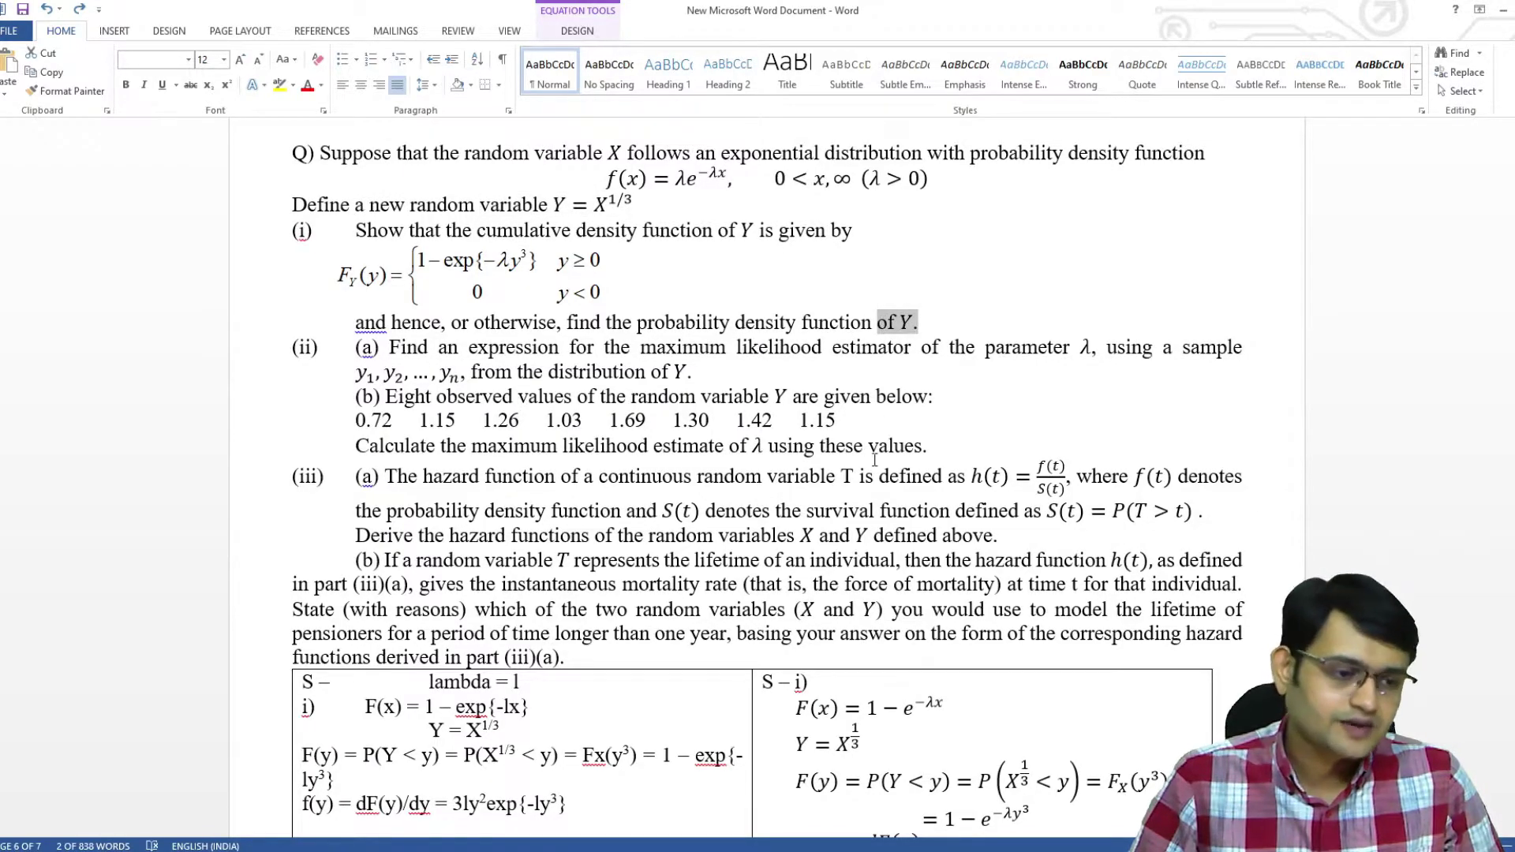
- Compare the plain-text part i solution with its equation-formatted version, including the "lambda = l" substitution and the λ in F(x)
scroll(871, 465, down, 3)
scroll(872, 464, down, 1)
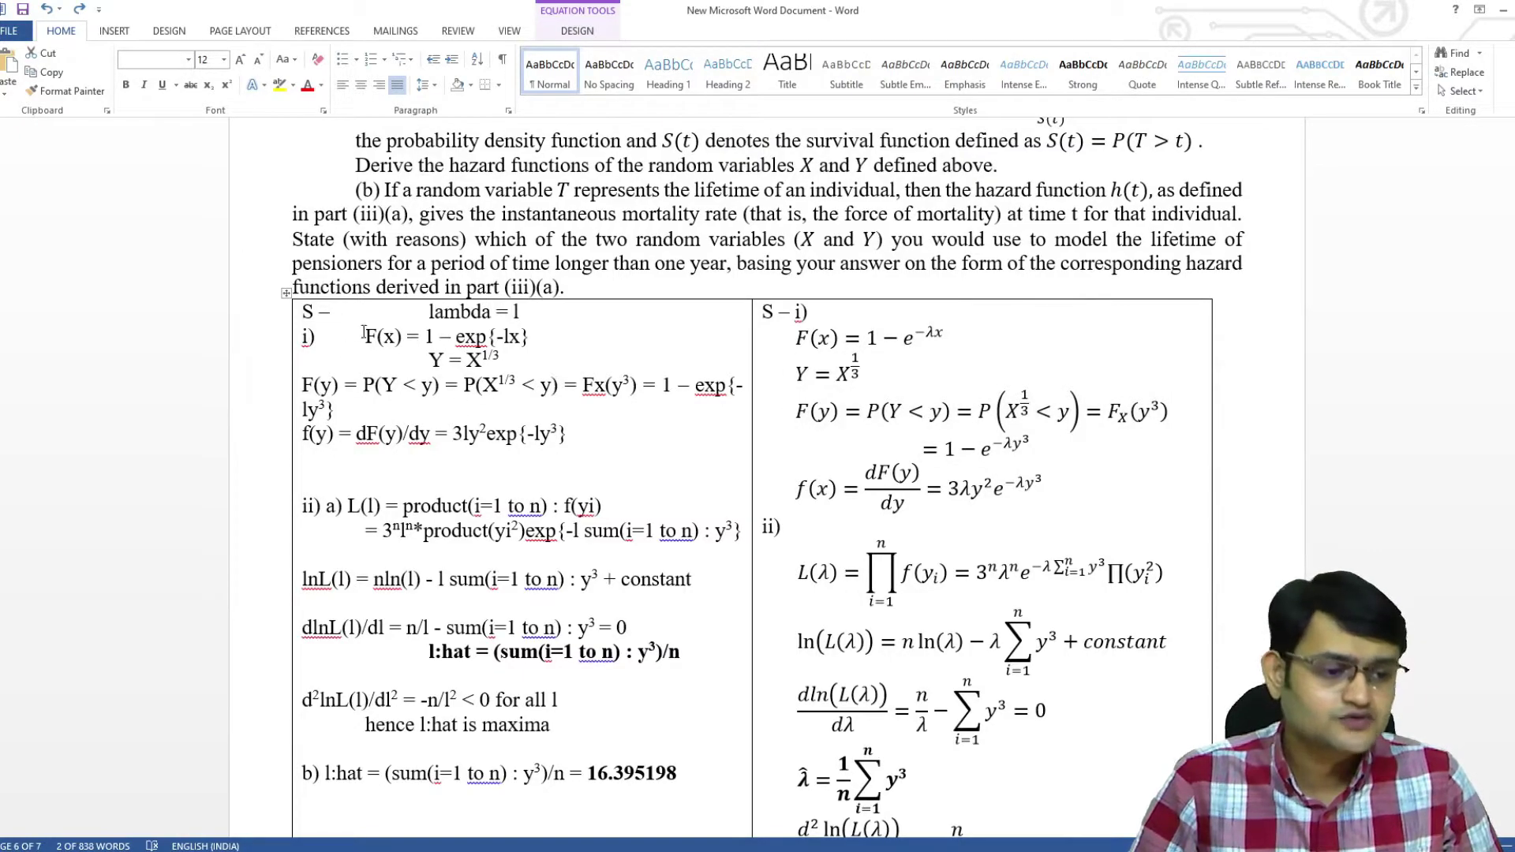
drag(367, 336, 553, 359)
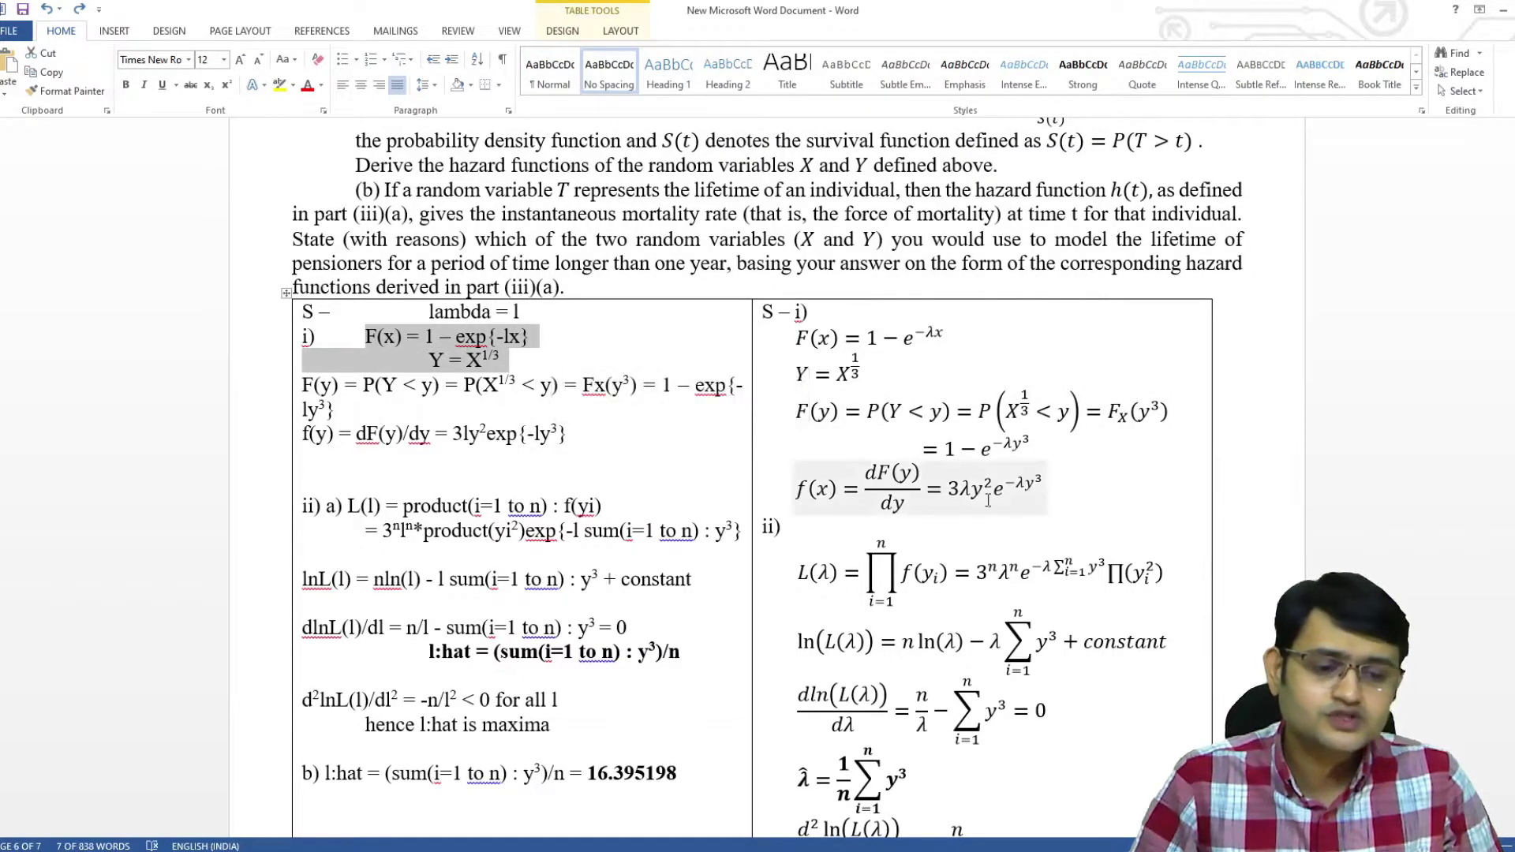
drag(797, 338, 1101, 459)
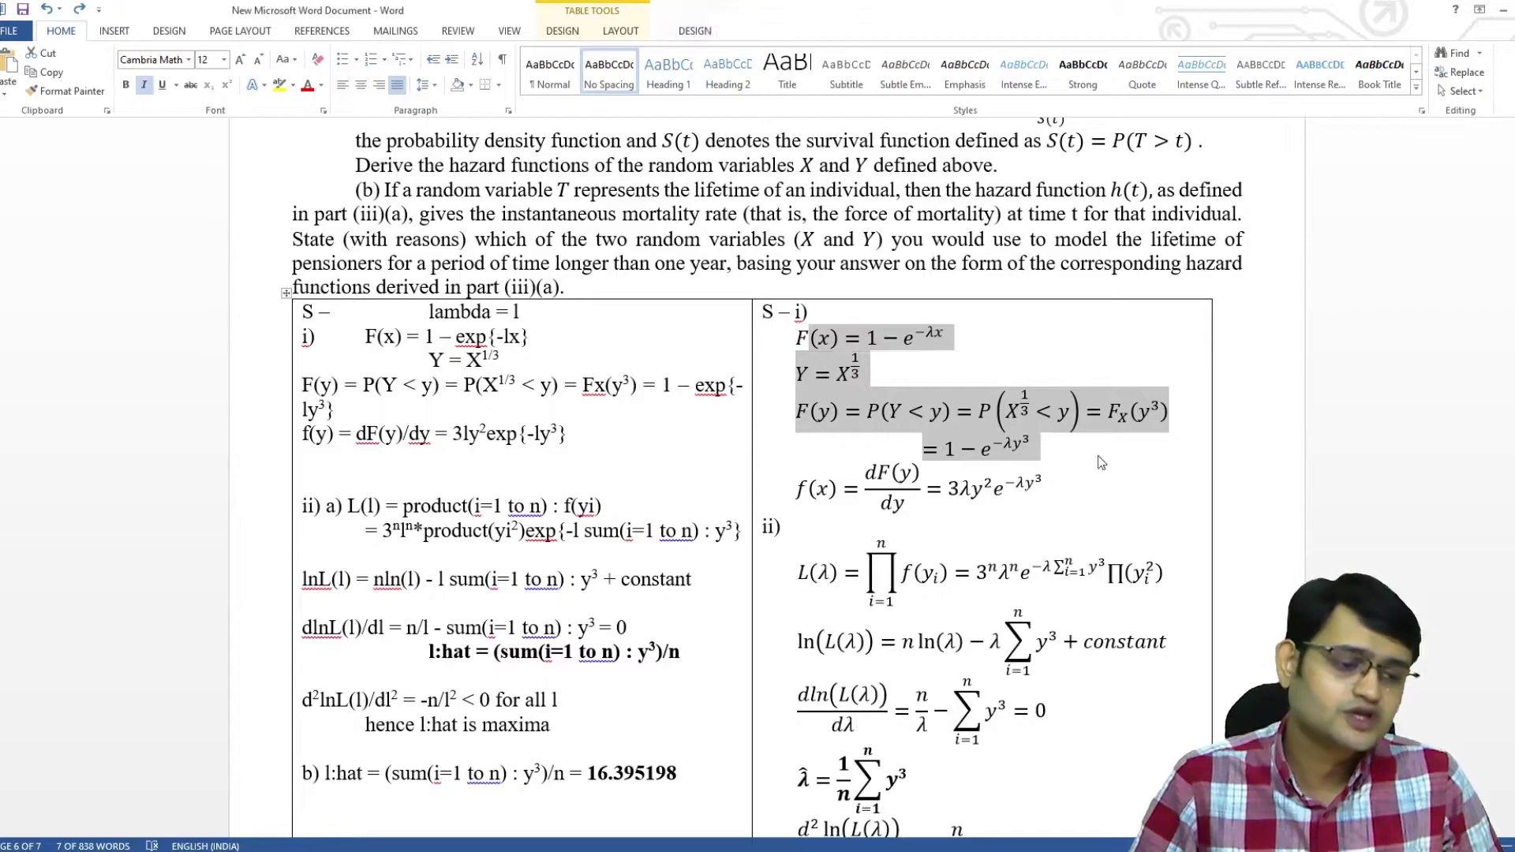
drag(521, 311, 431, 312)
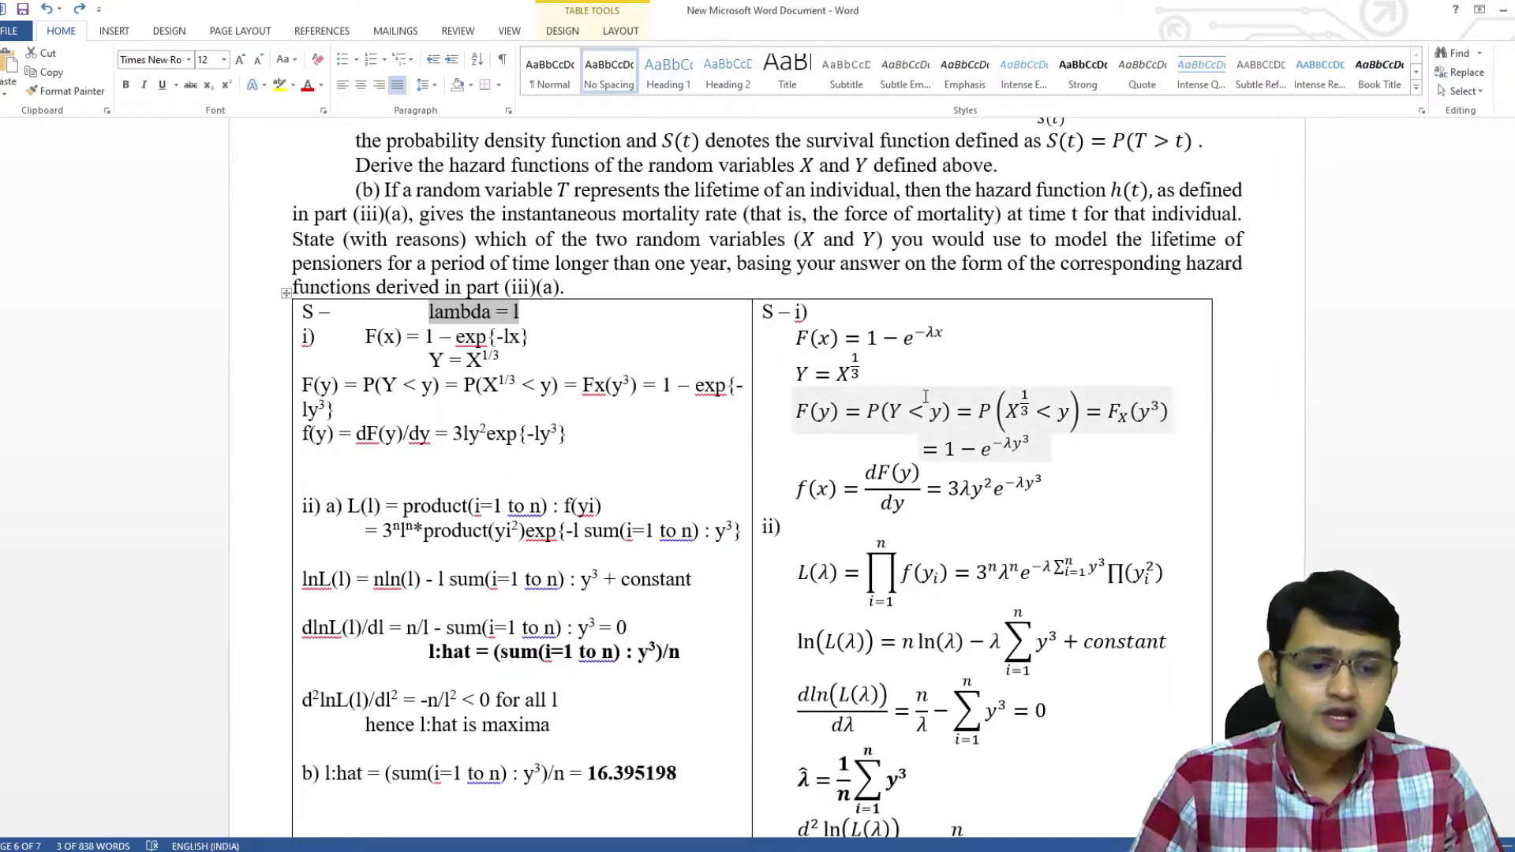
click(935, 337)
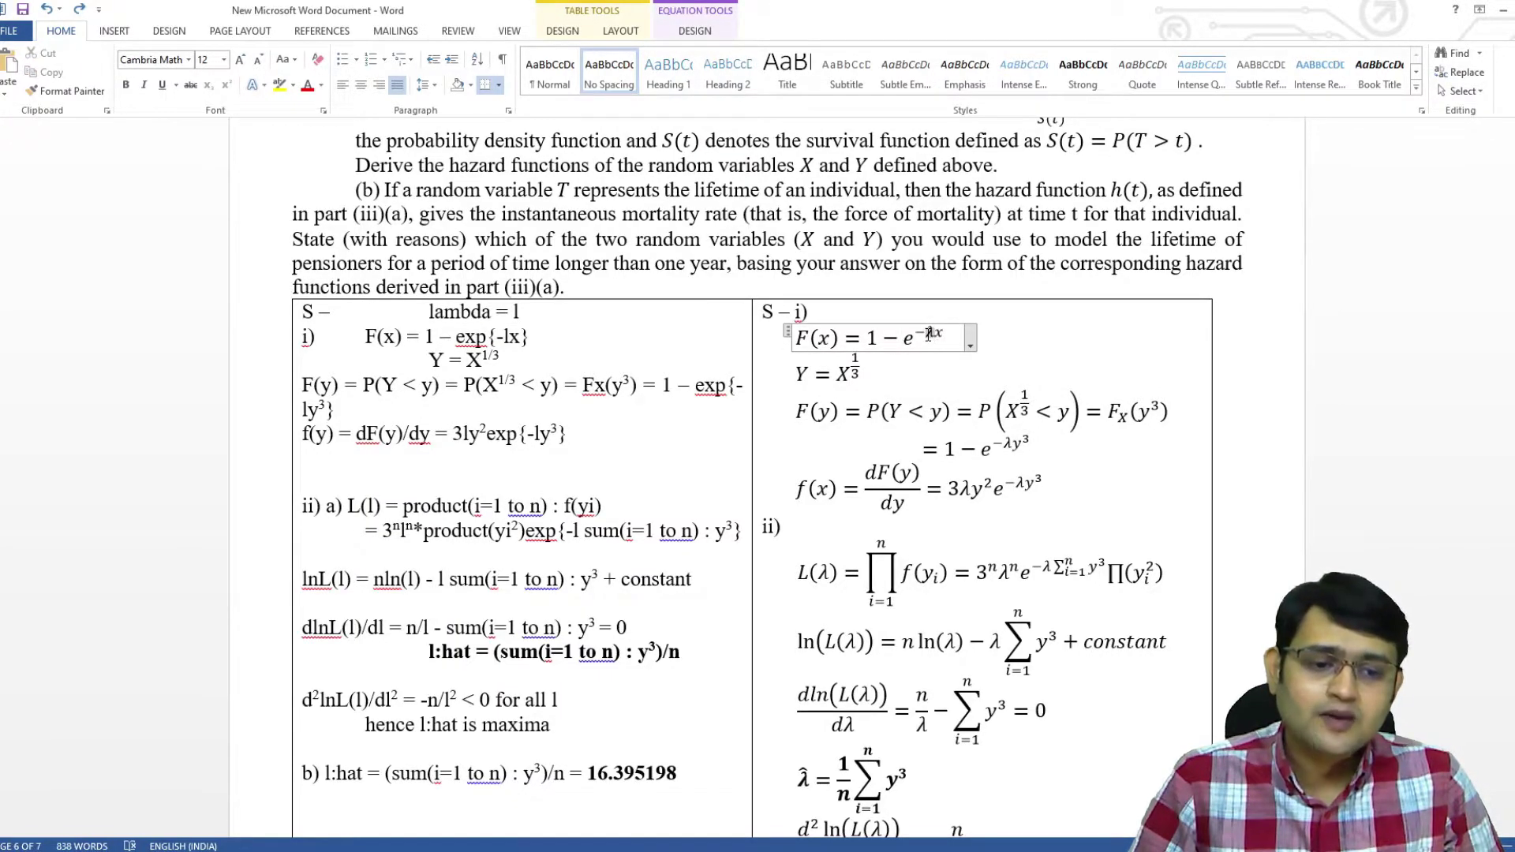
double_click(929, 333)
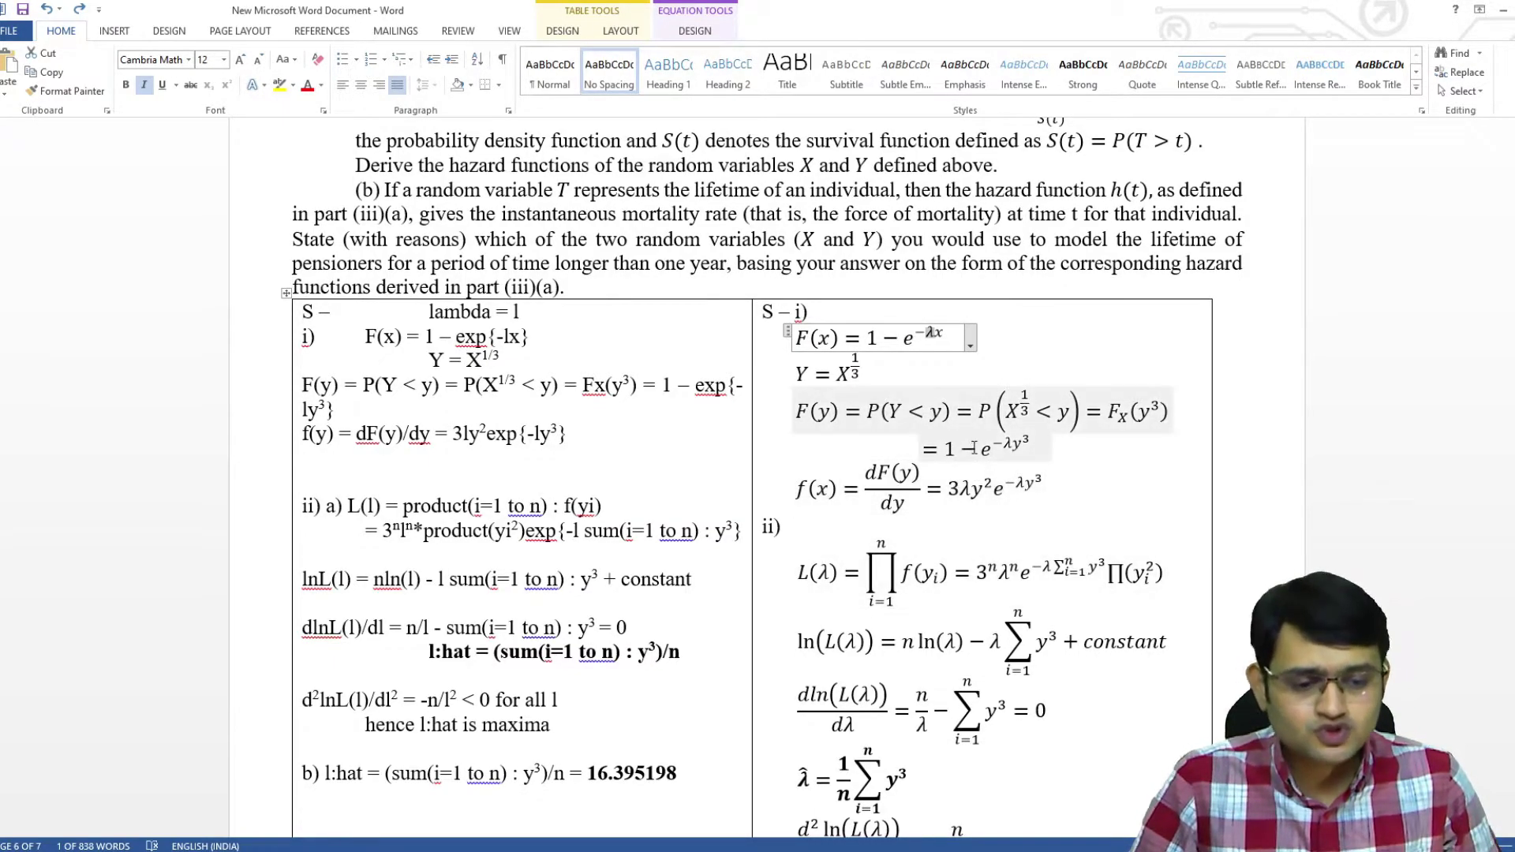
- Compare how the part ii likelihood derivation writes product and sum notation in plain text and in formatted equations
scroll(1026, 580, down, 4)
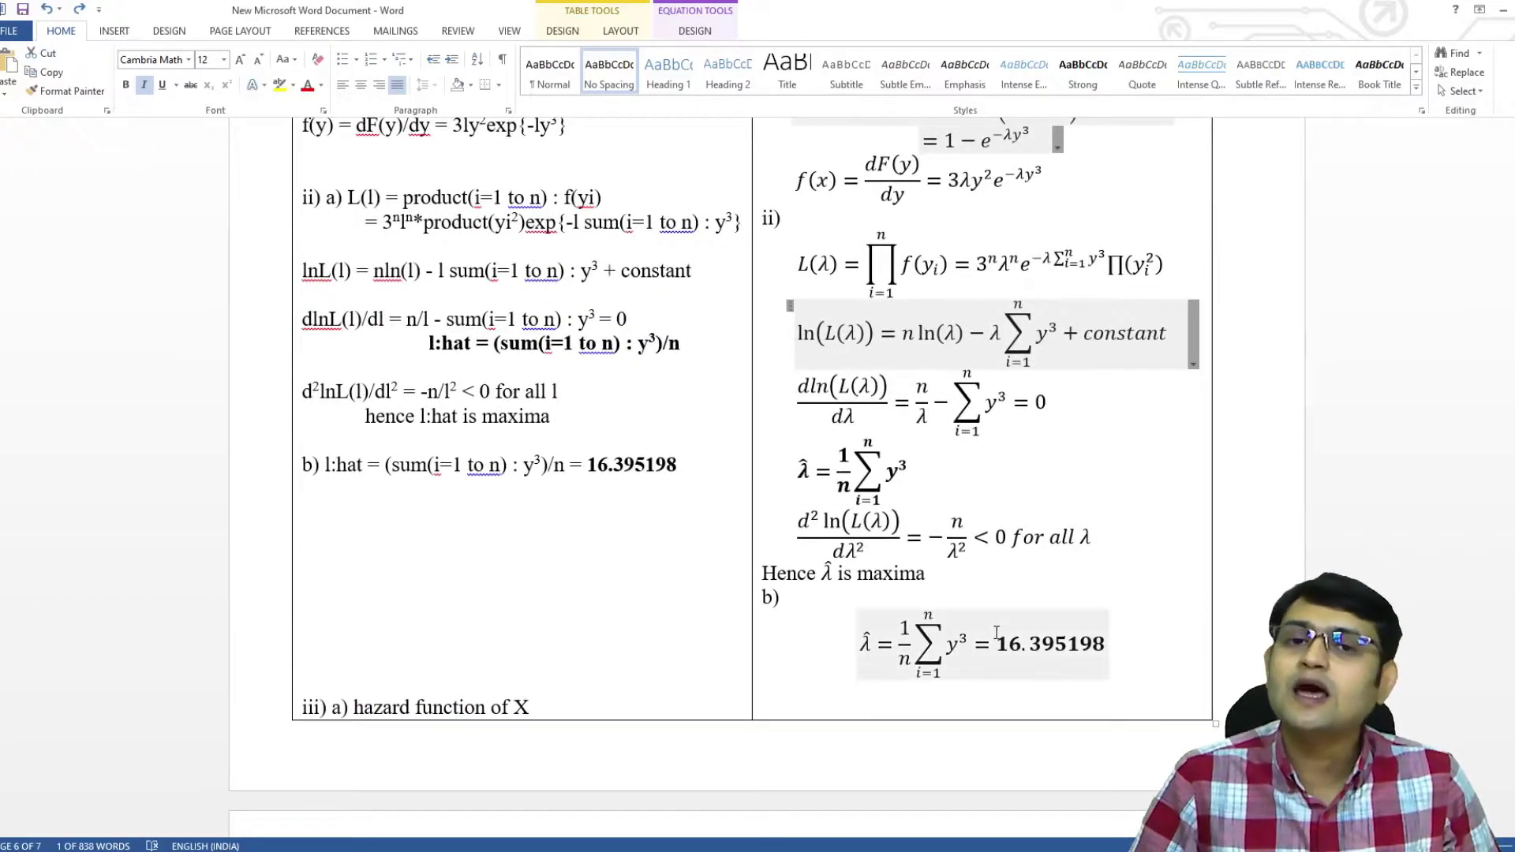
scroll(1025, 624, up, 2)
scroll(1030, 627, up, 2)
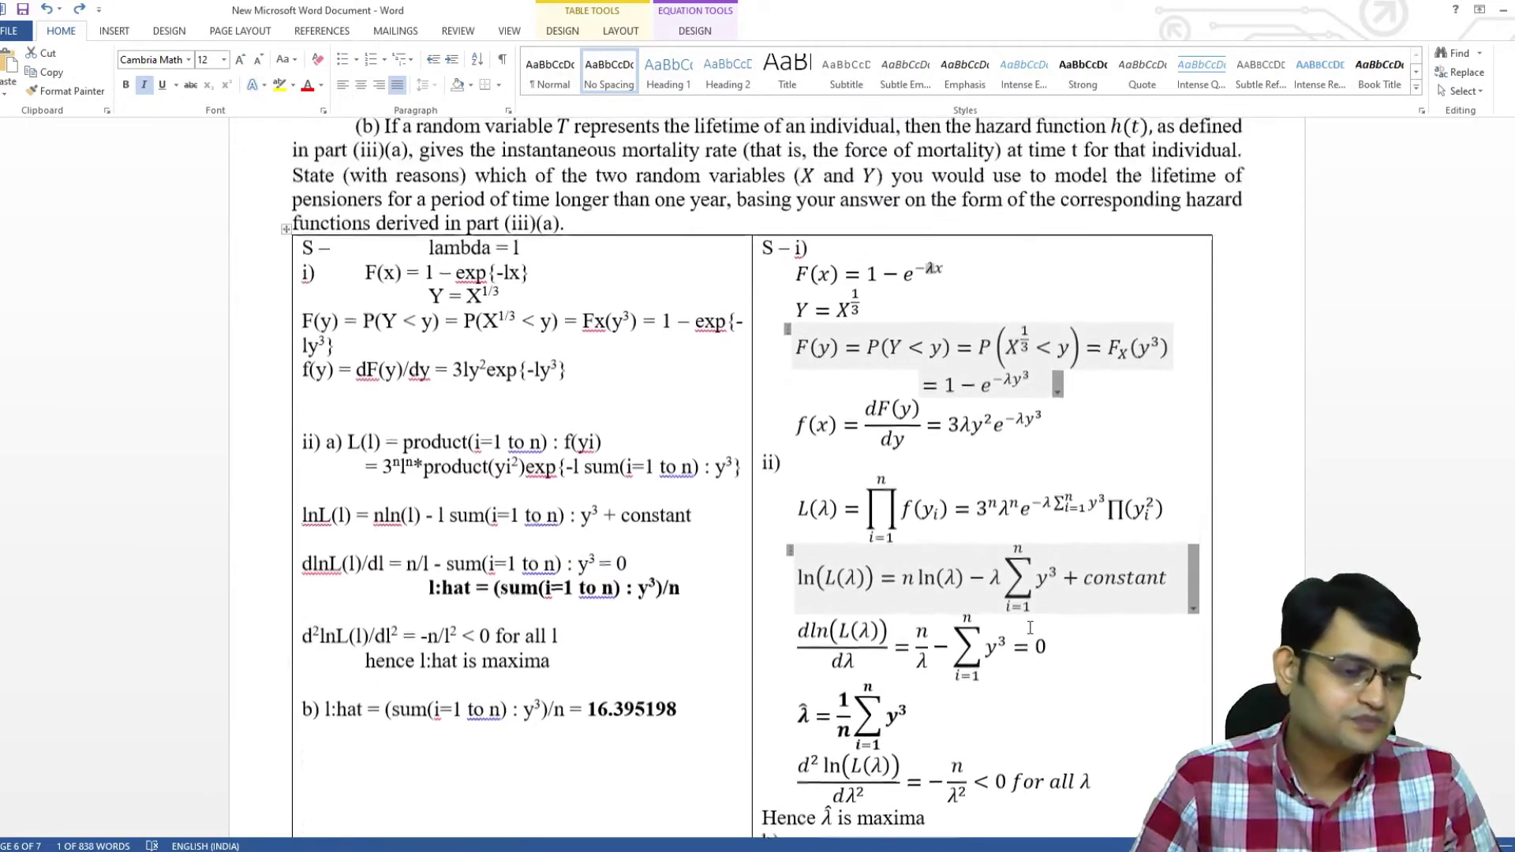
scroll(505, 406, up, 1)
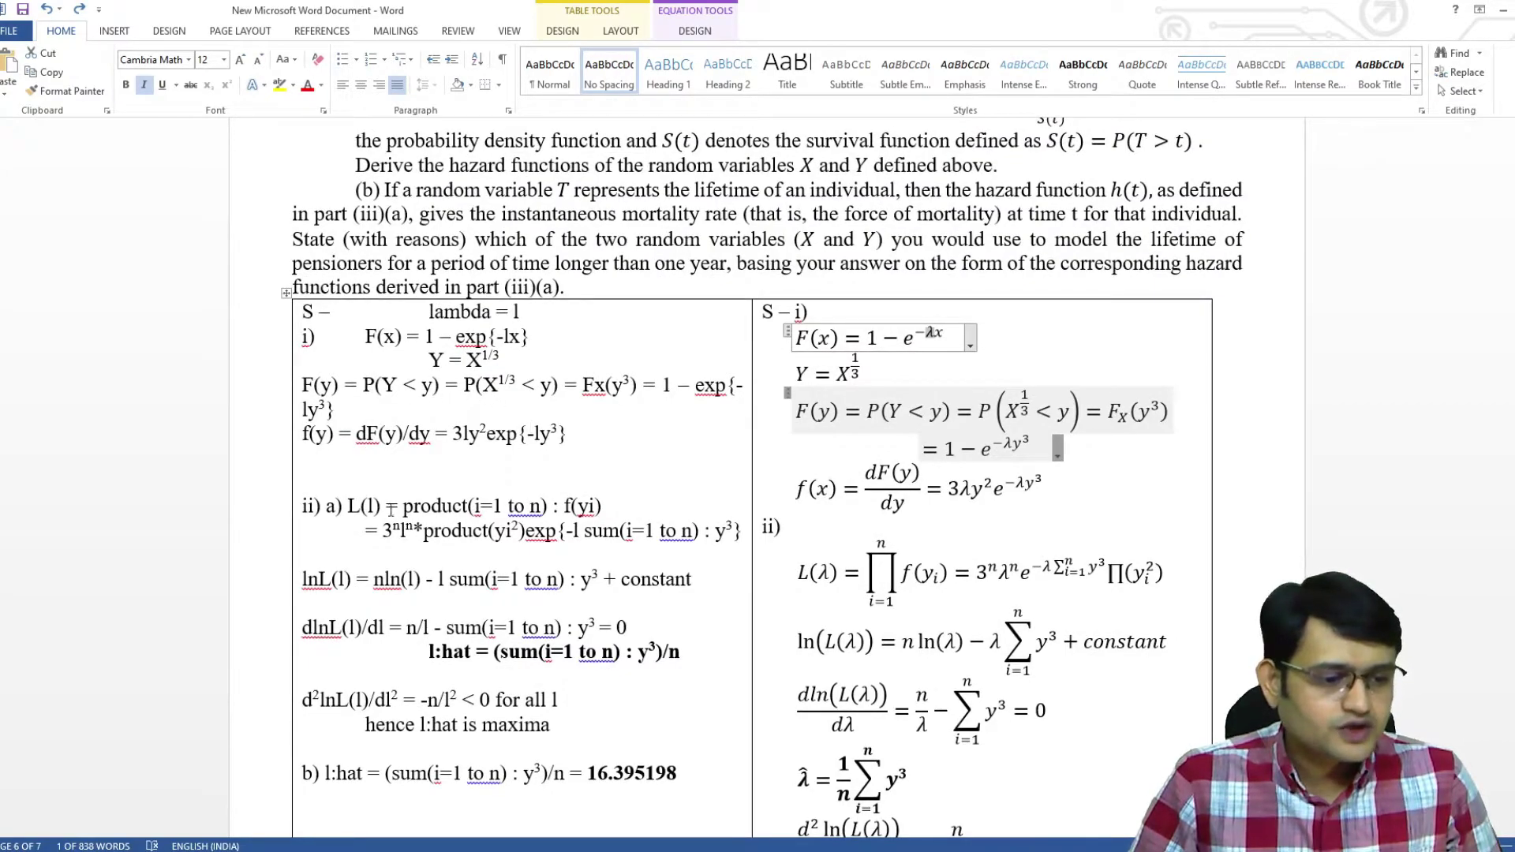
drag(403, 505, 467, 512)
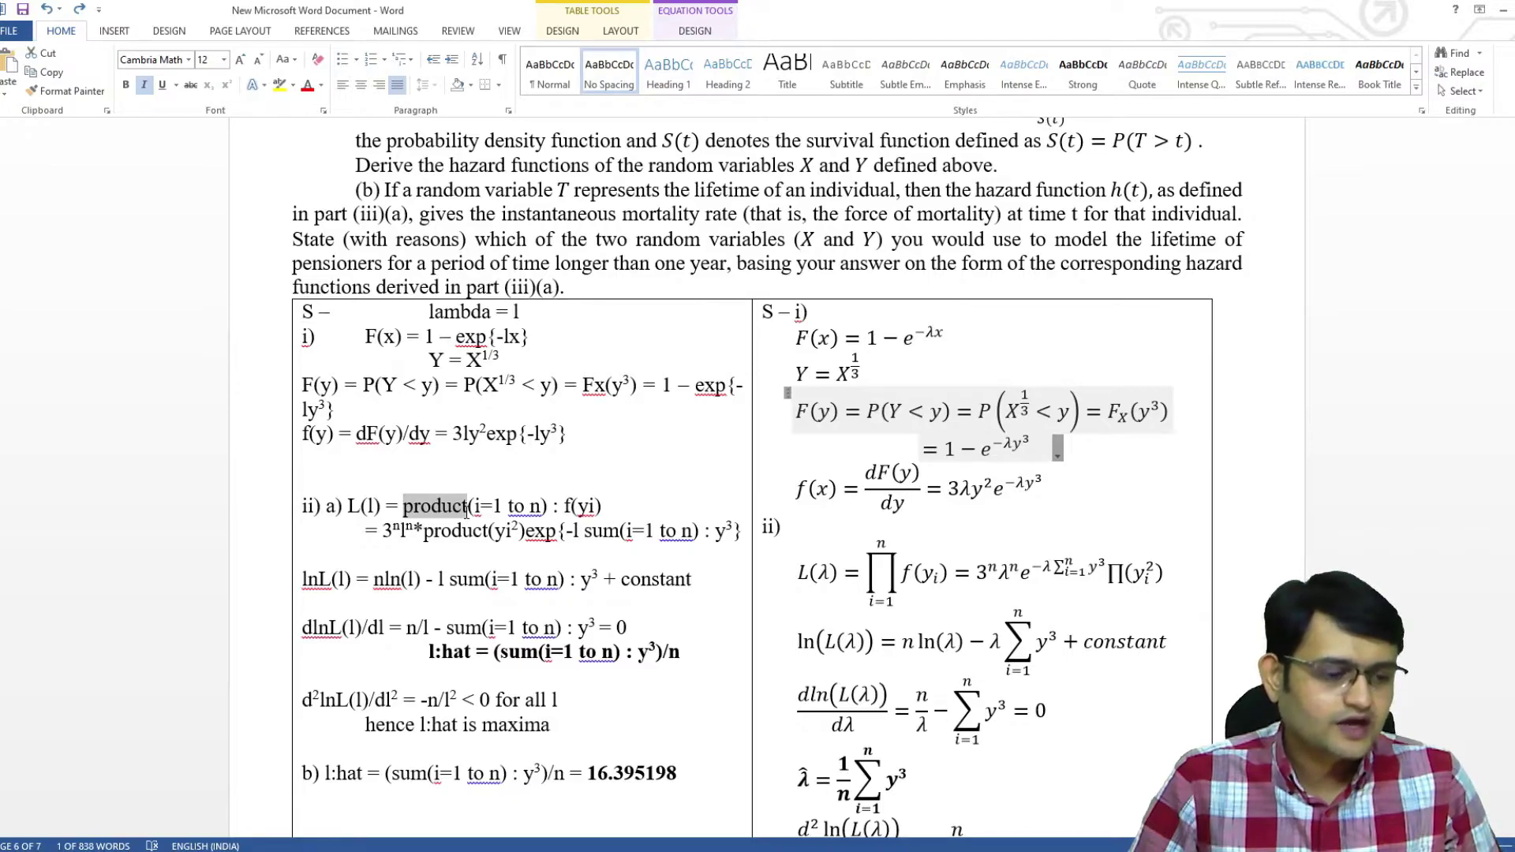
drag(476, 505, 545, 509)
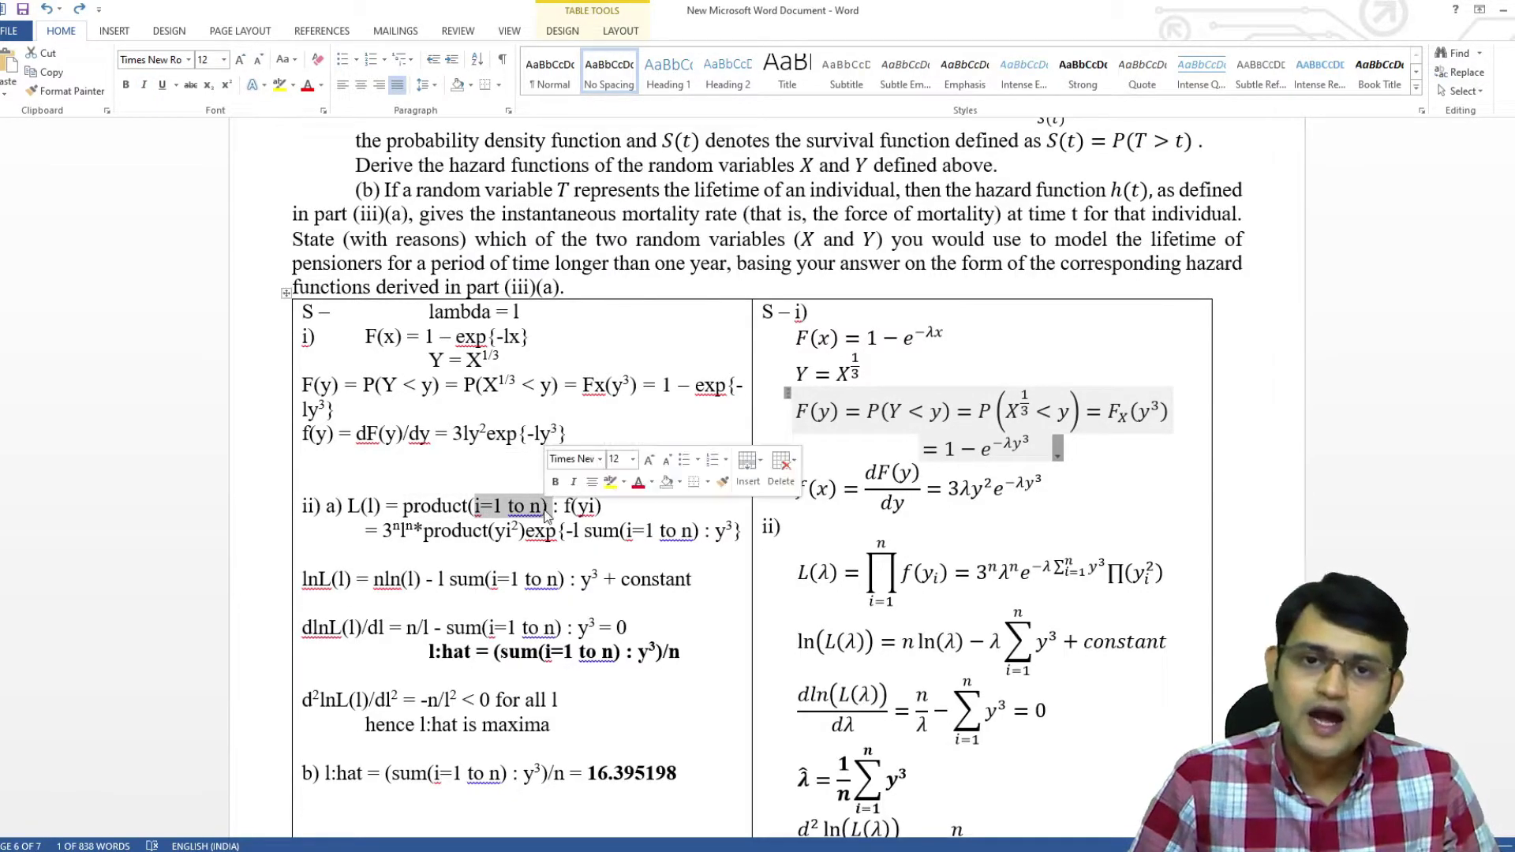
drag(564, 507, 605, 507)
scroll(473, 489, down, 1)
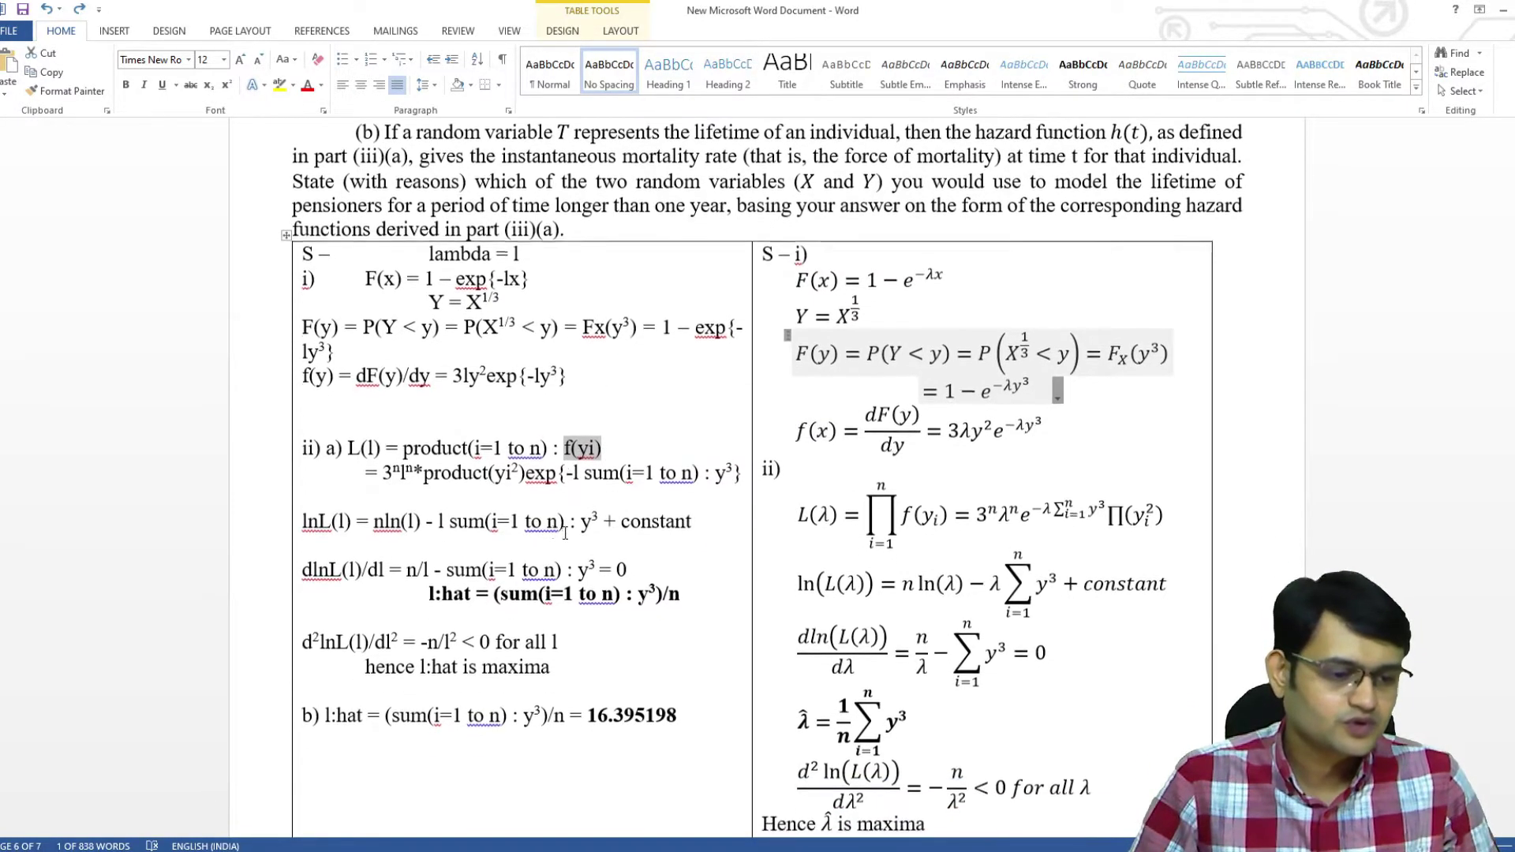
drag(425, 472, 524, 471)
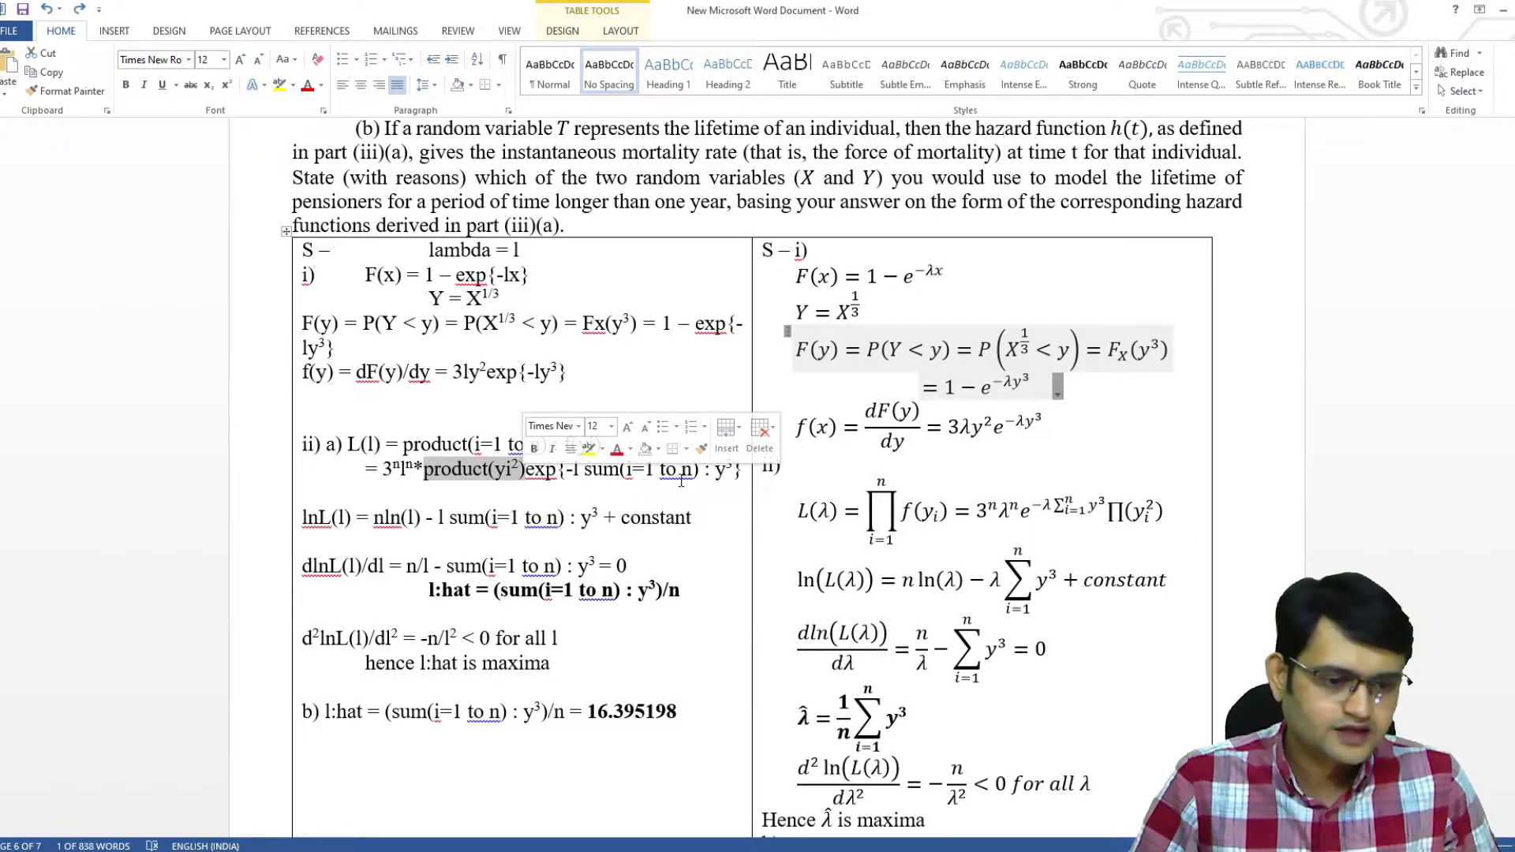
drag(680, 470, 703, 470)
drag(586, 470, 703, 470)
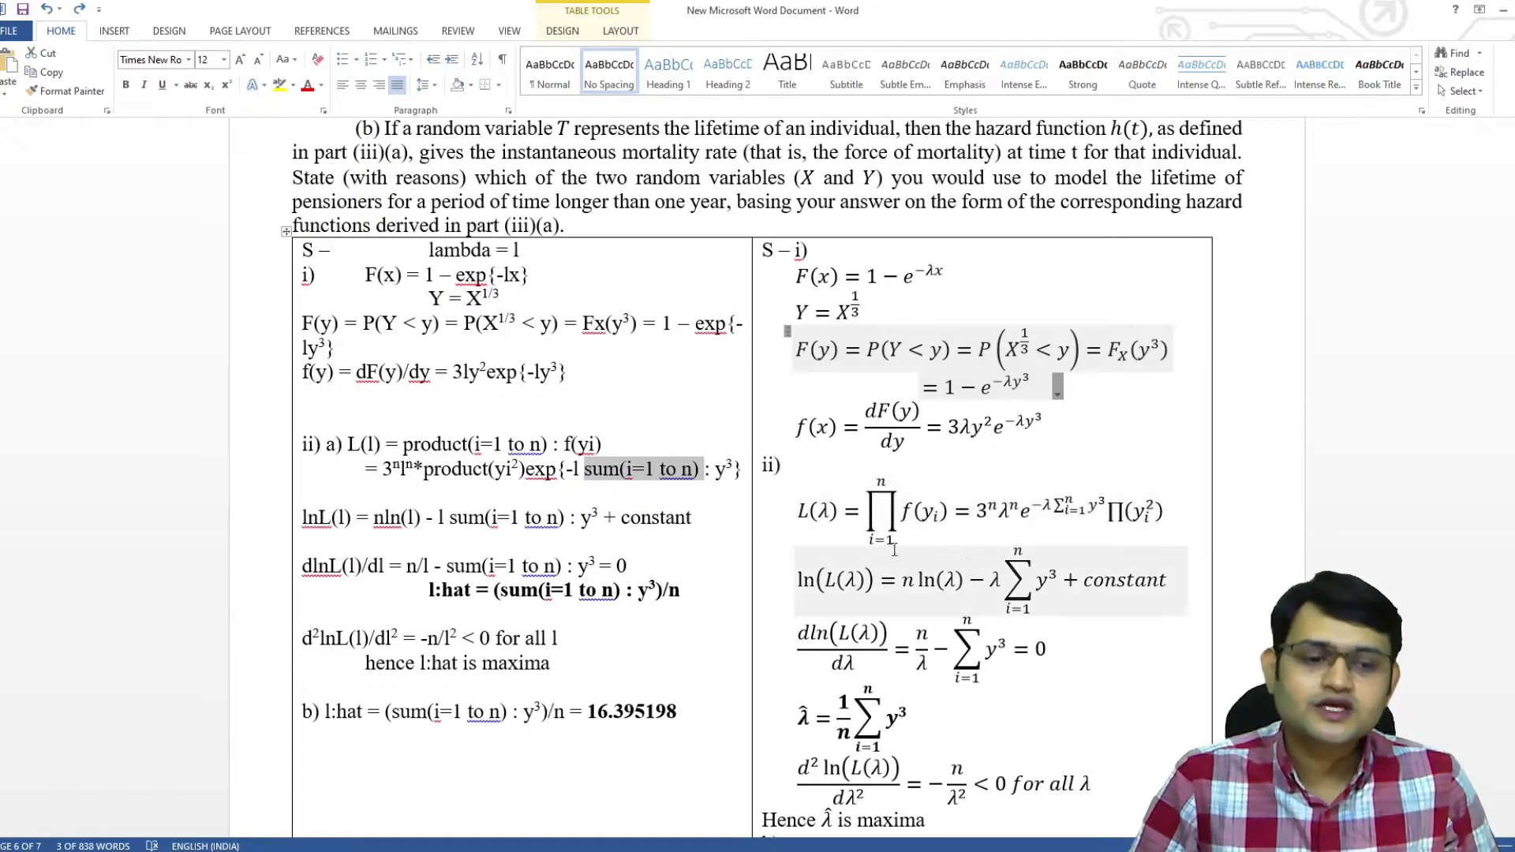
drag(891, 520, 871, 515)
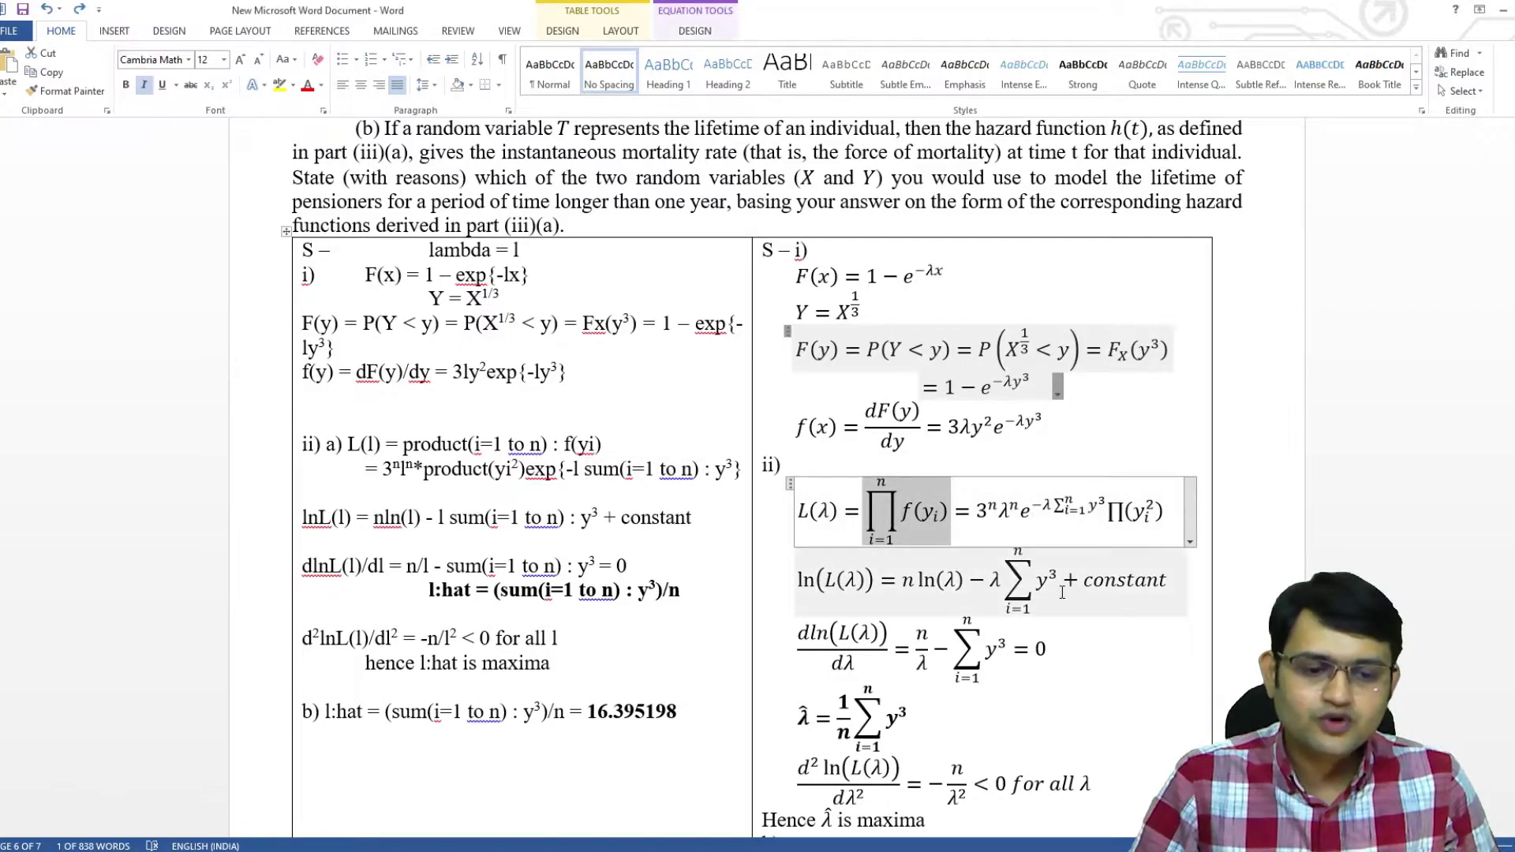
click(1026, 579)
- Insert a new equation on its own line directly below "ii)" in the formatted solution and enter a product symbol
click(950, 472)
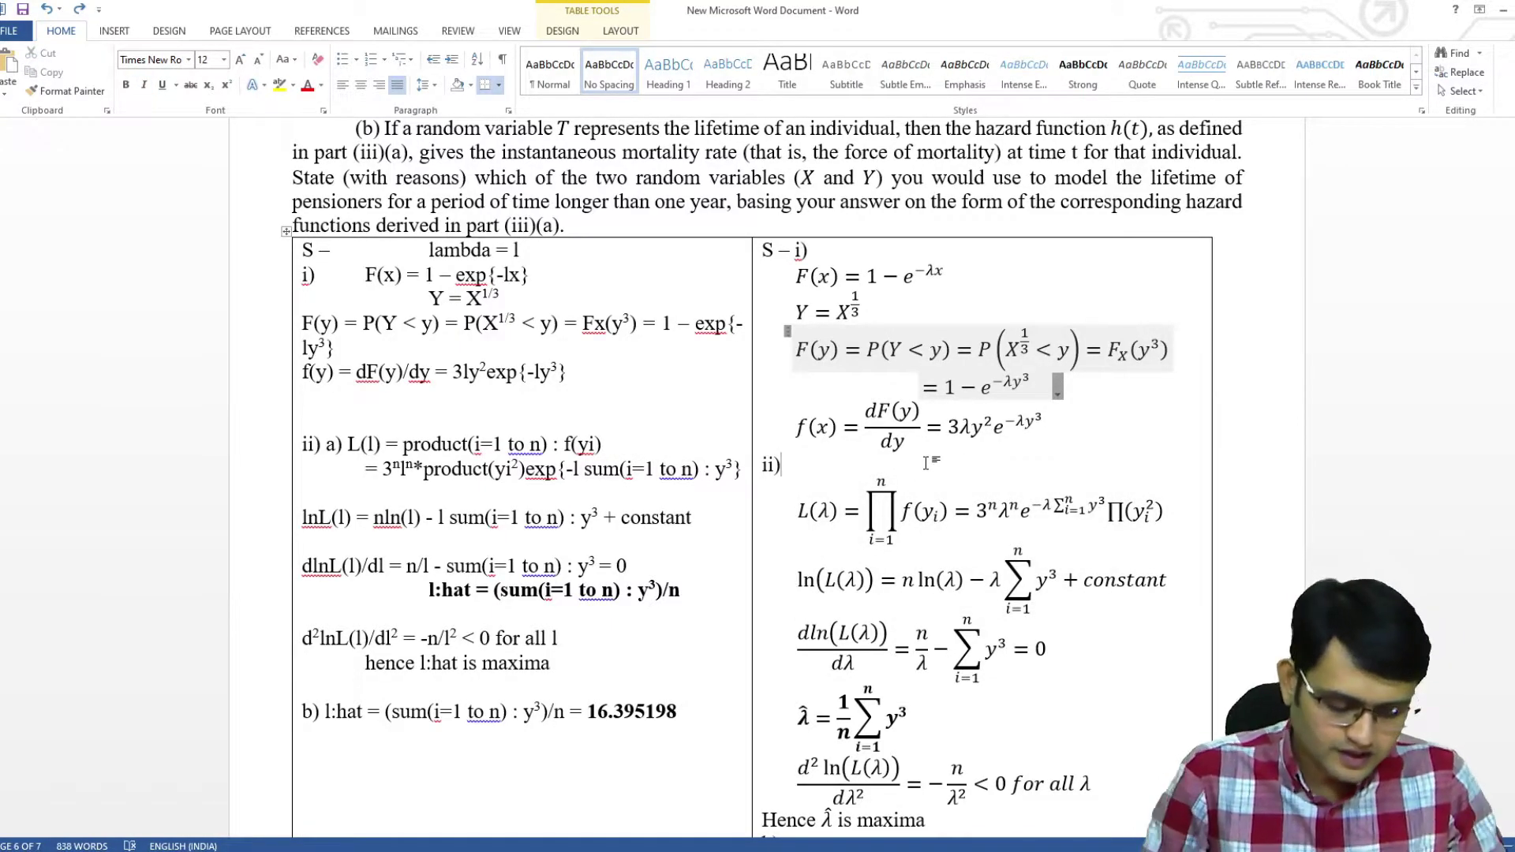
key(Return)
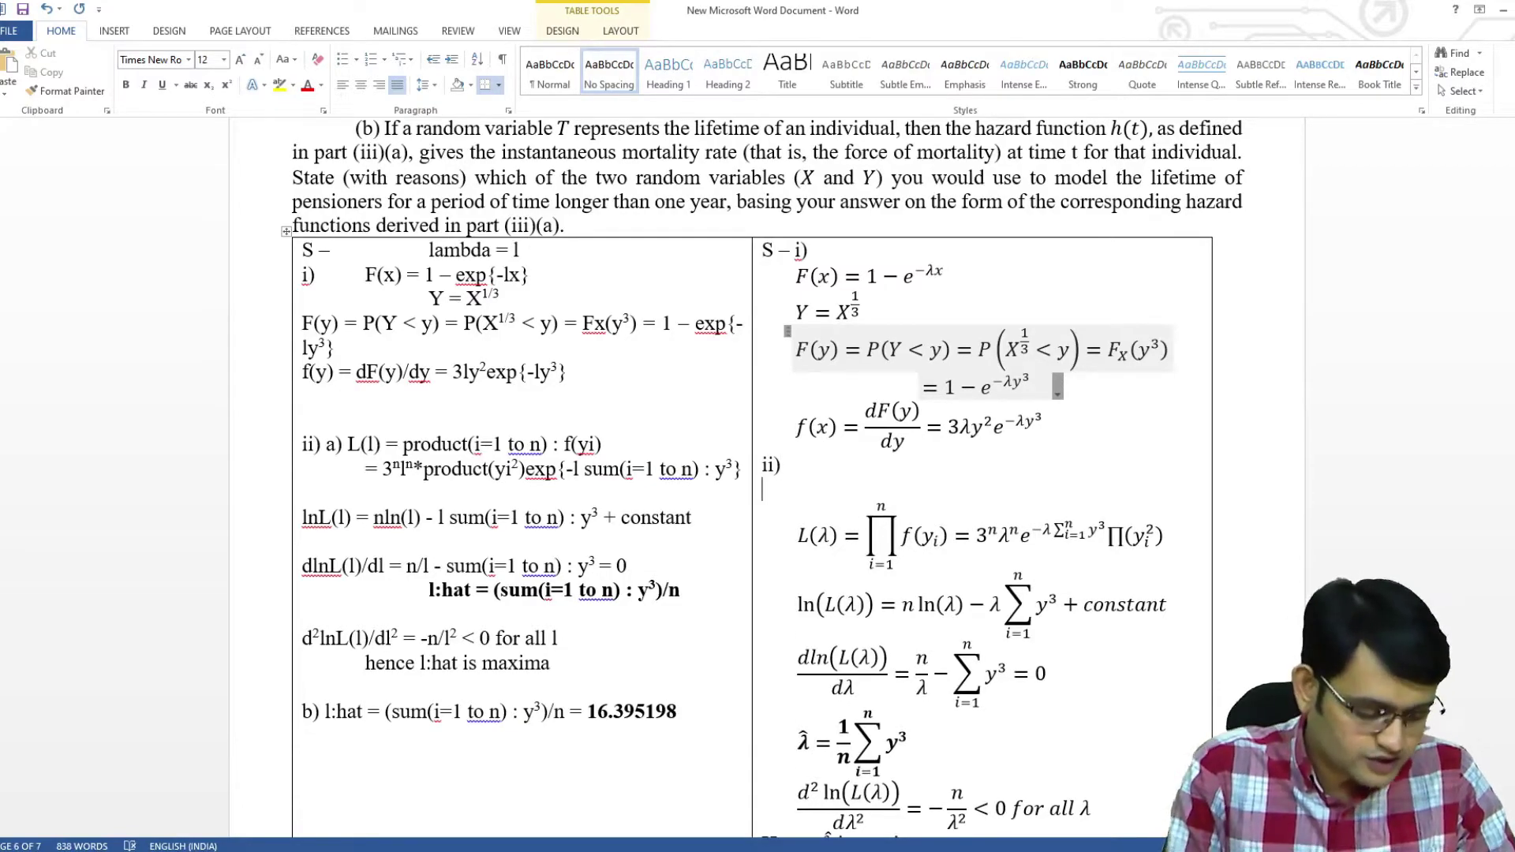
key(alt+equal)
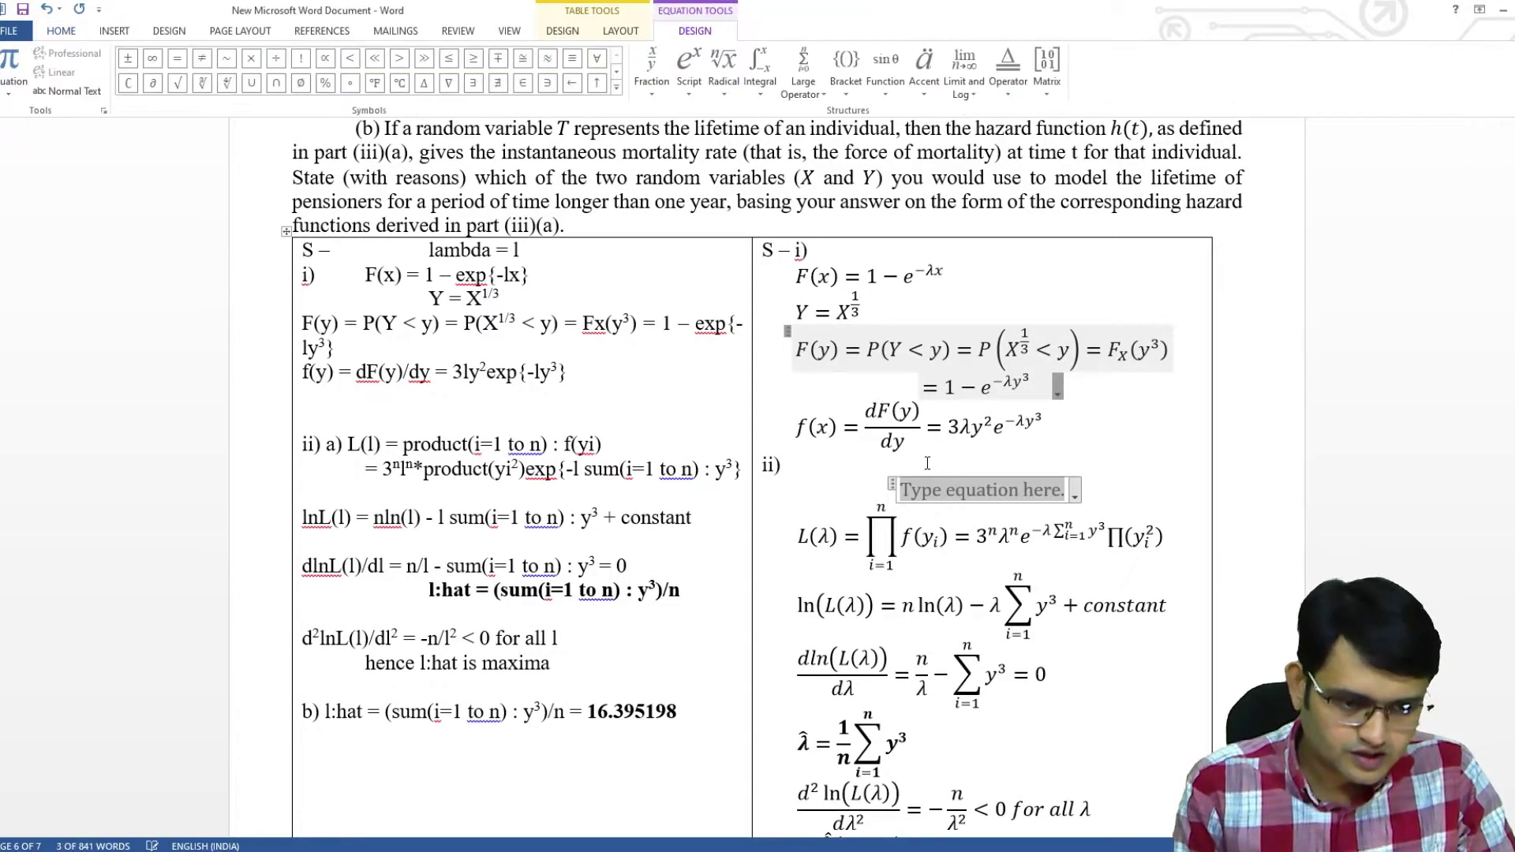
text(\)
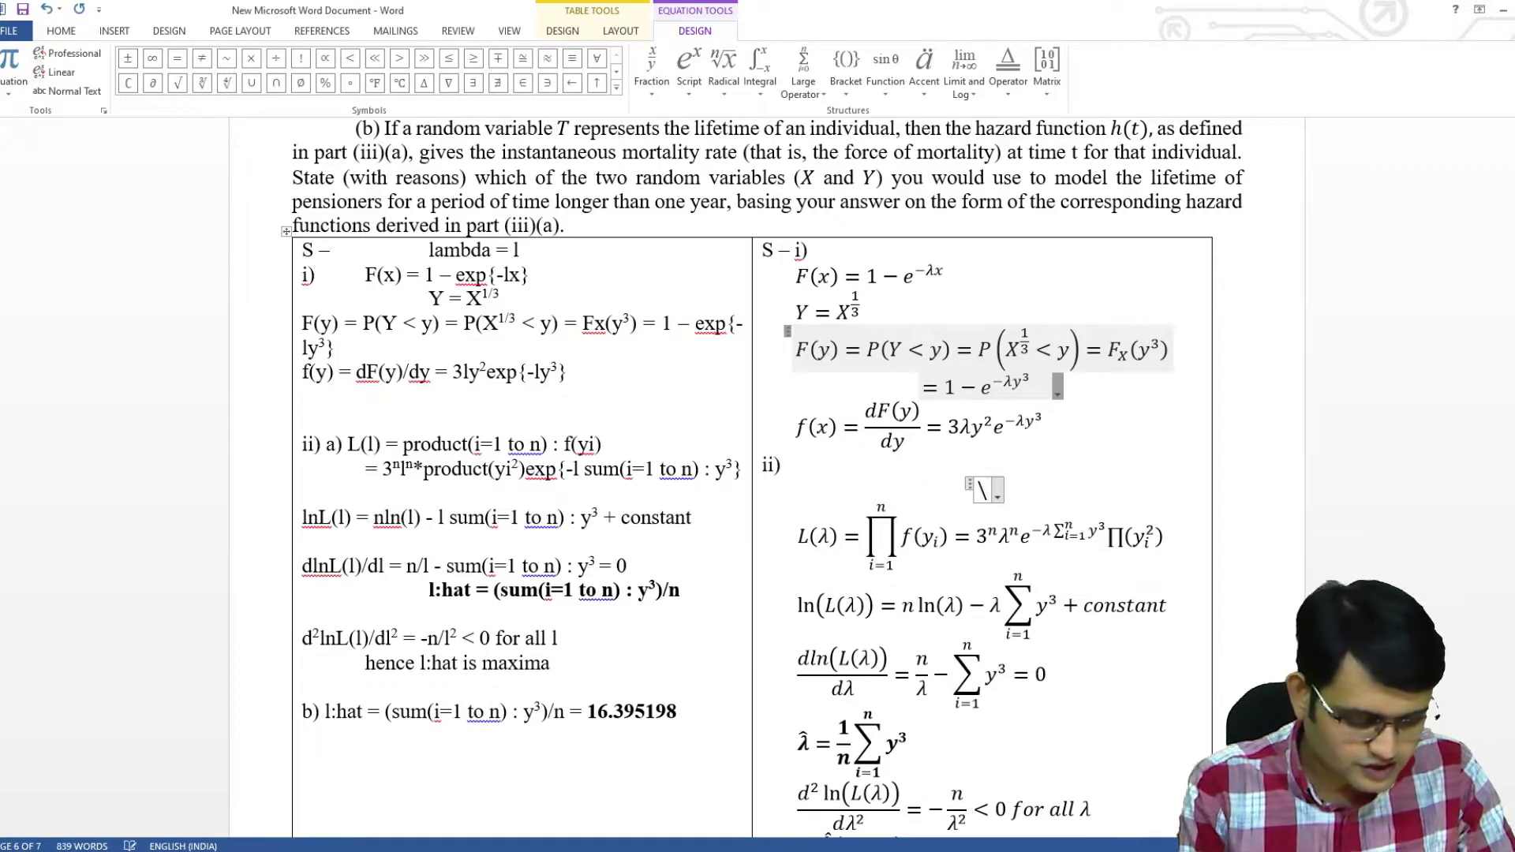
text(prod)
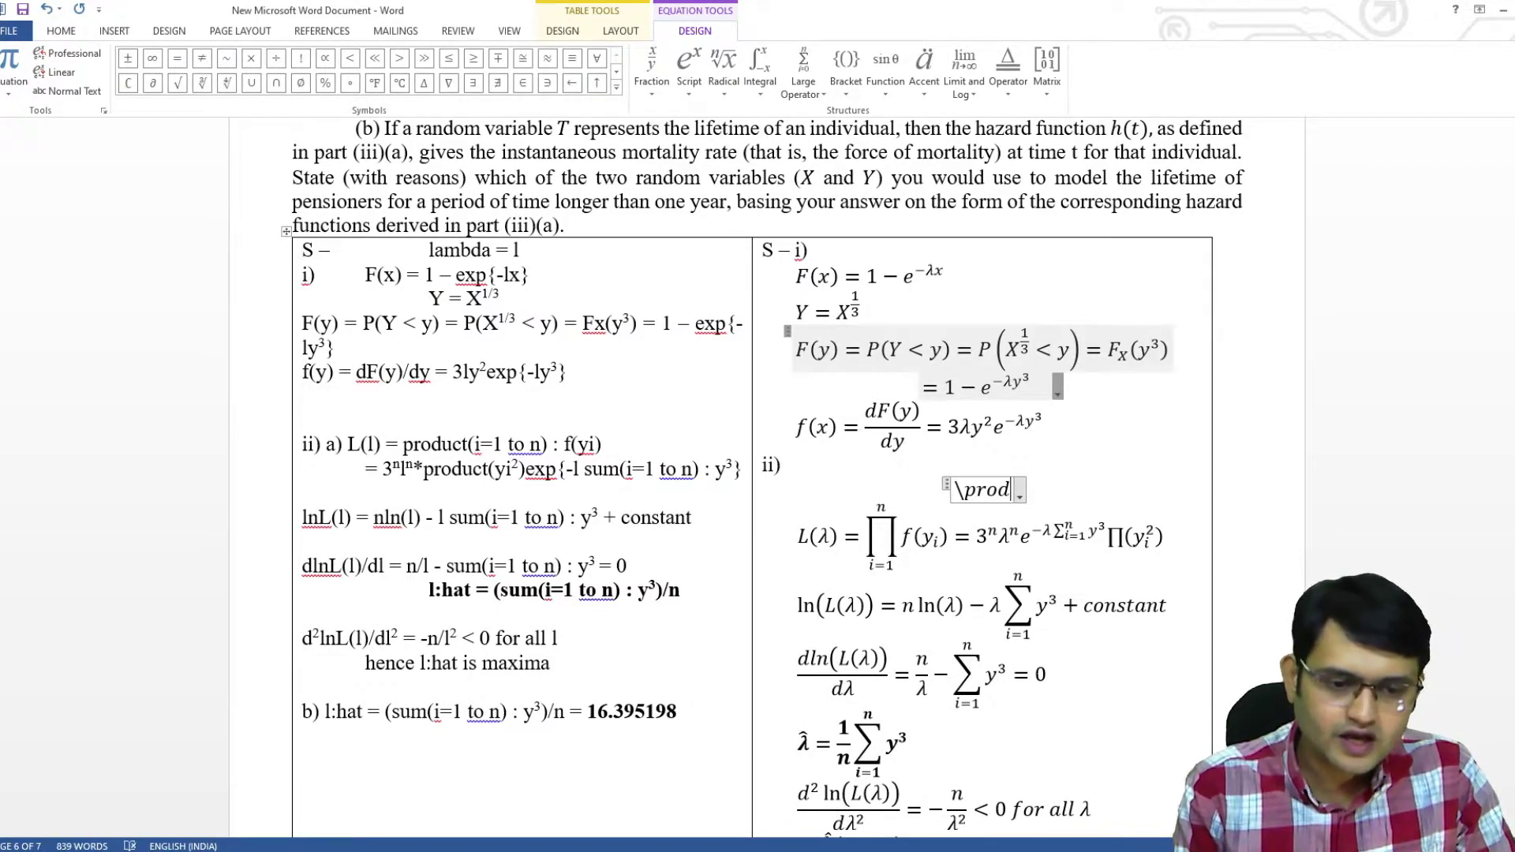
key(space)
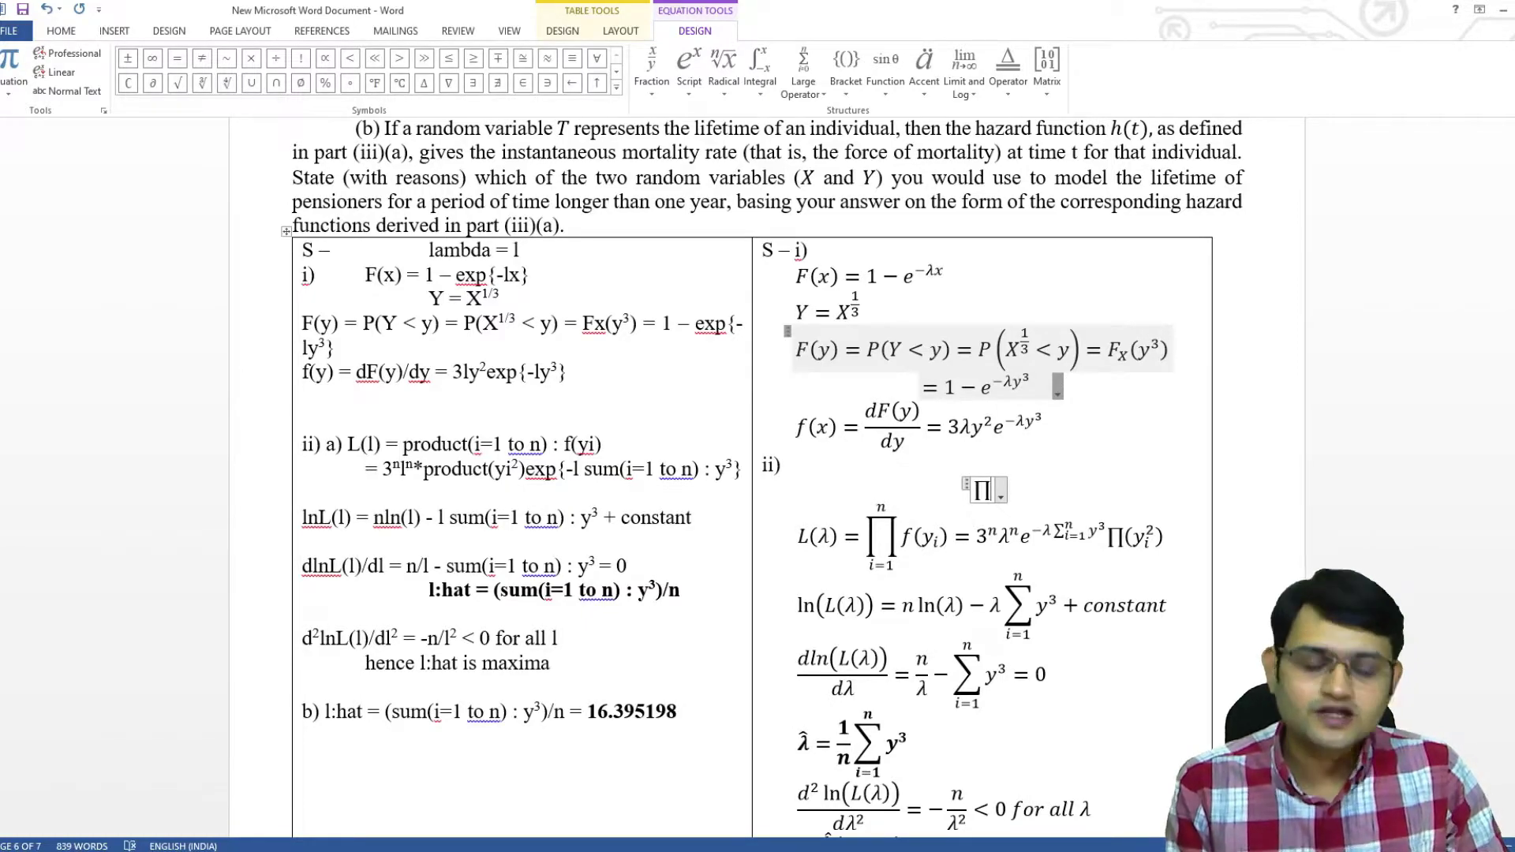
- Give the product symbol a lower limit of i=1 and an upper limit of n
text(_()
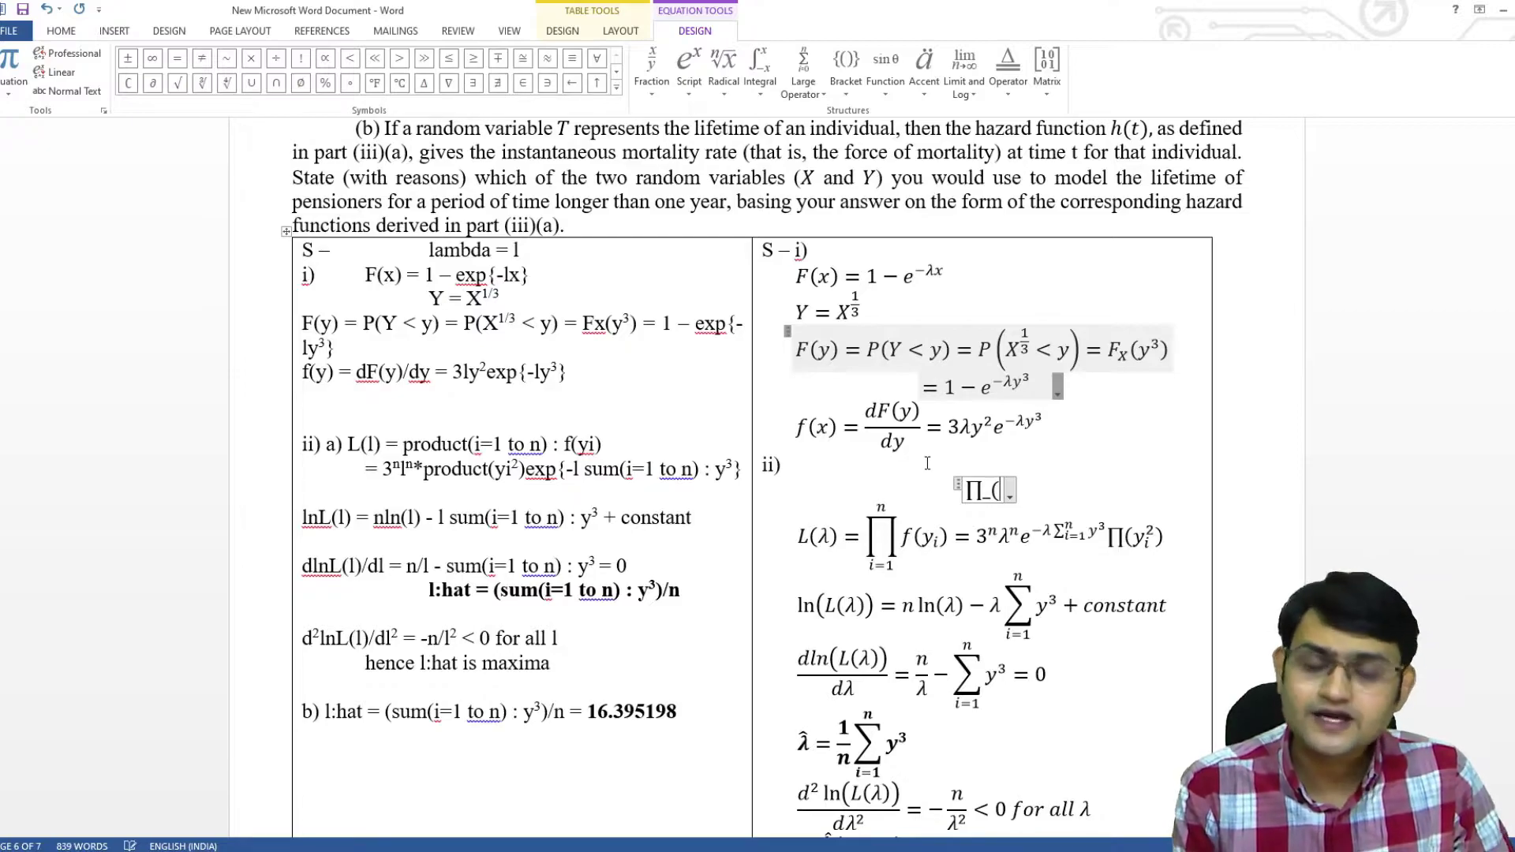
text(i)
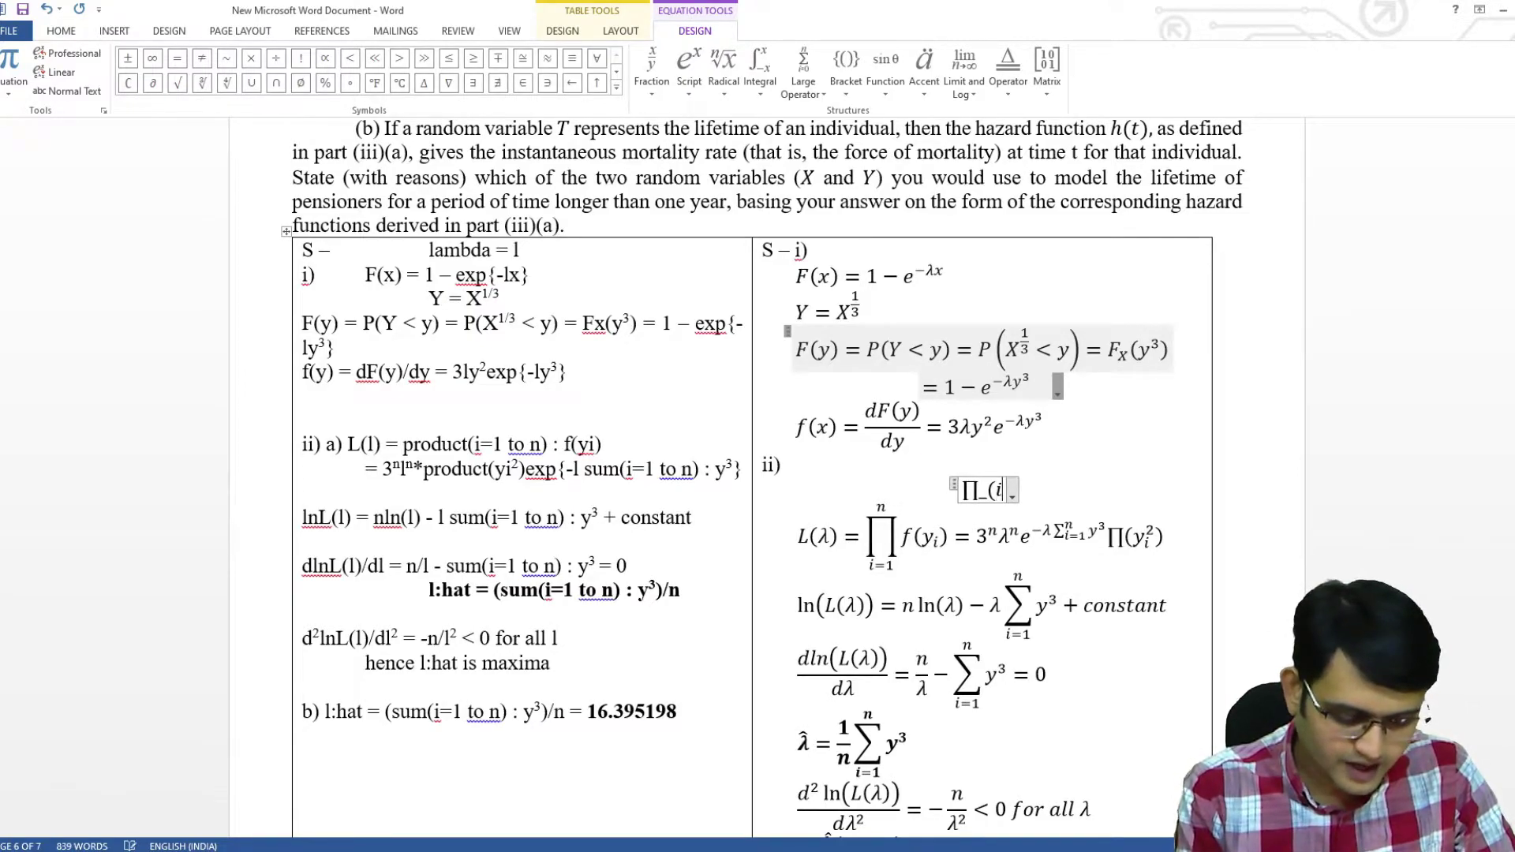
text(=1)
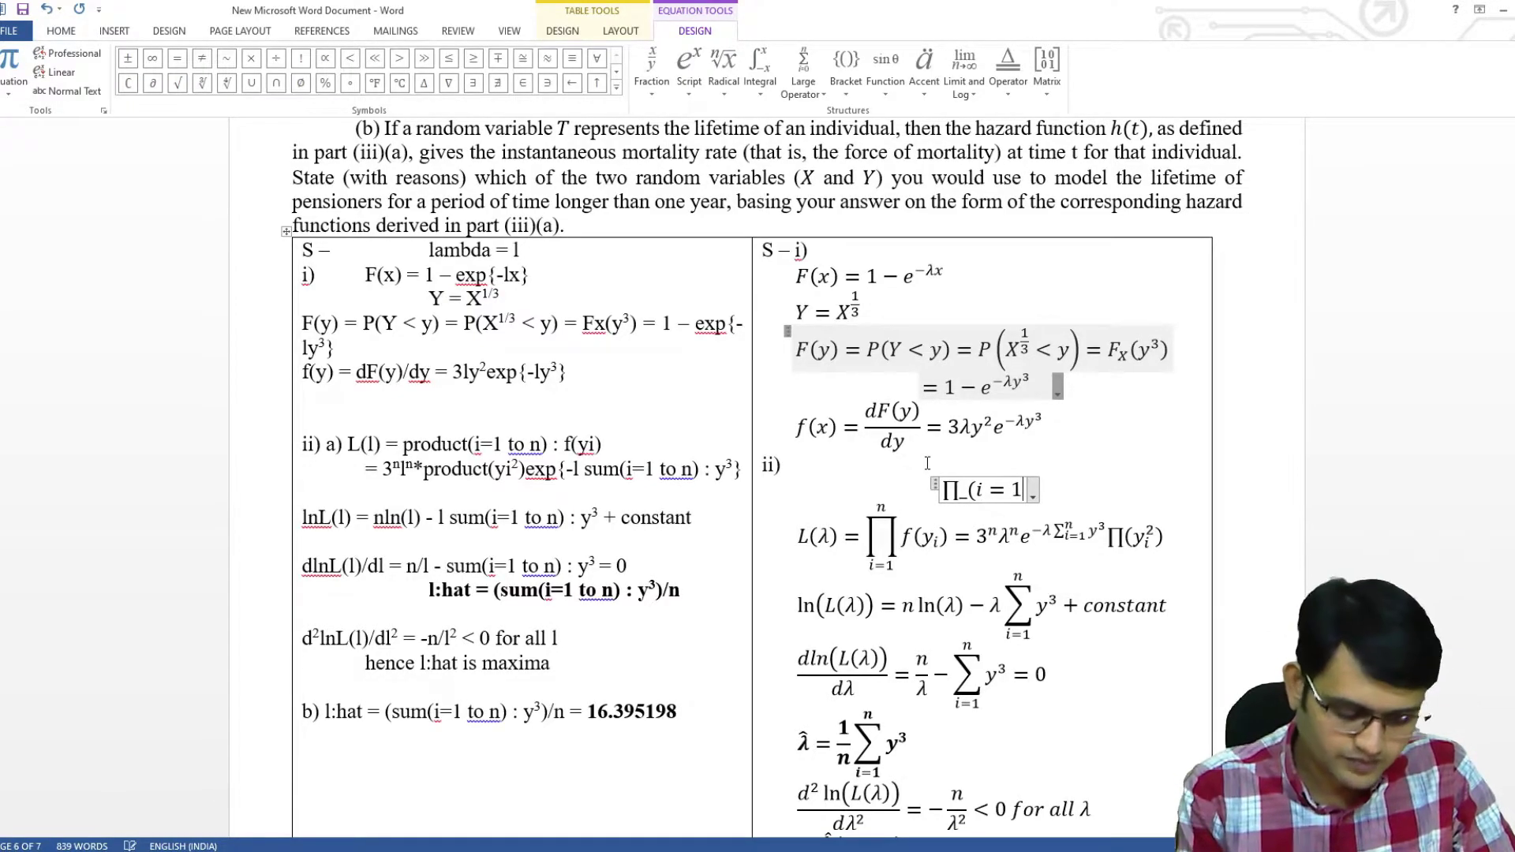
text())
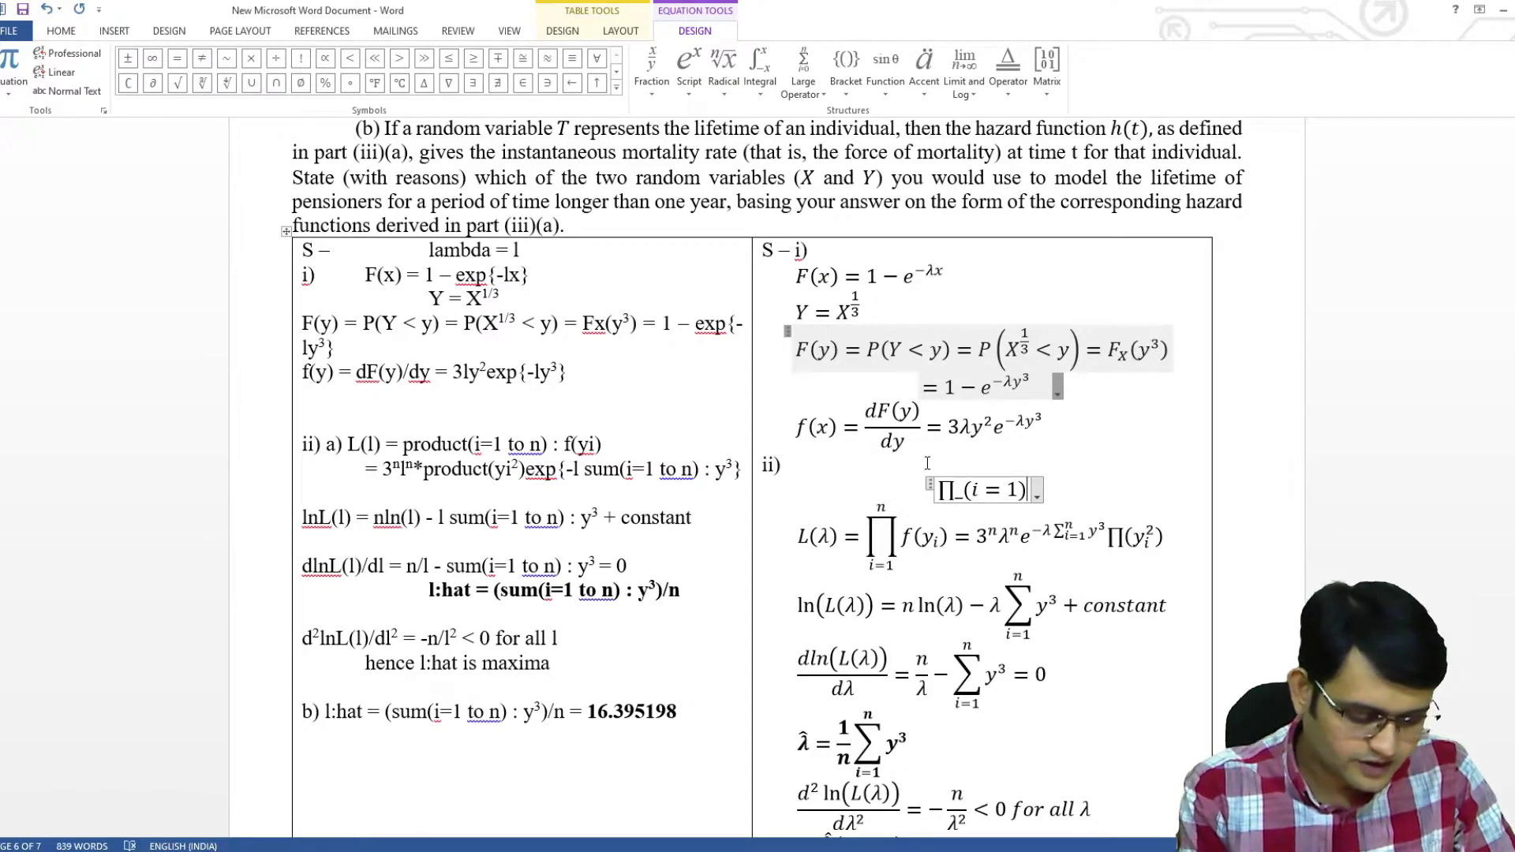
text(^)
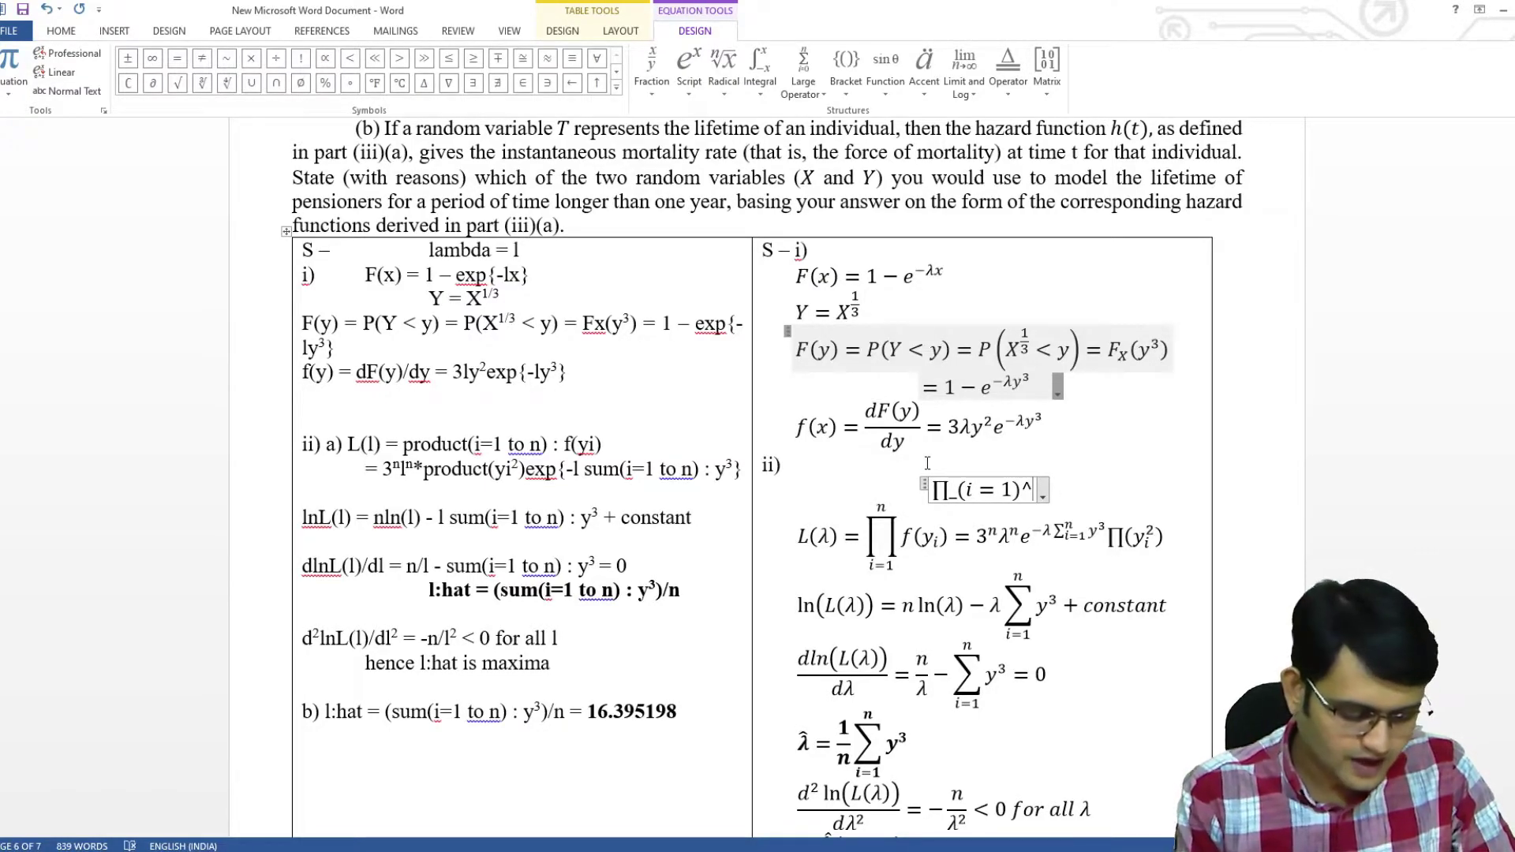
text(n)
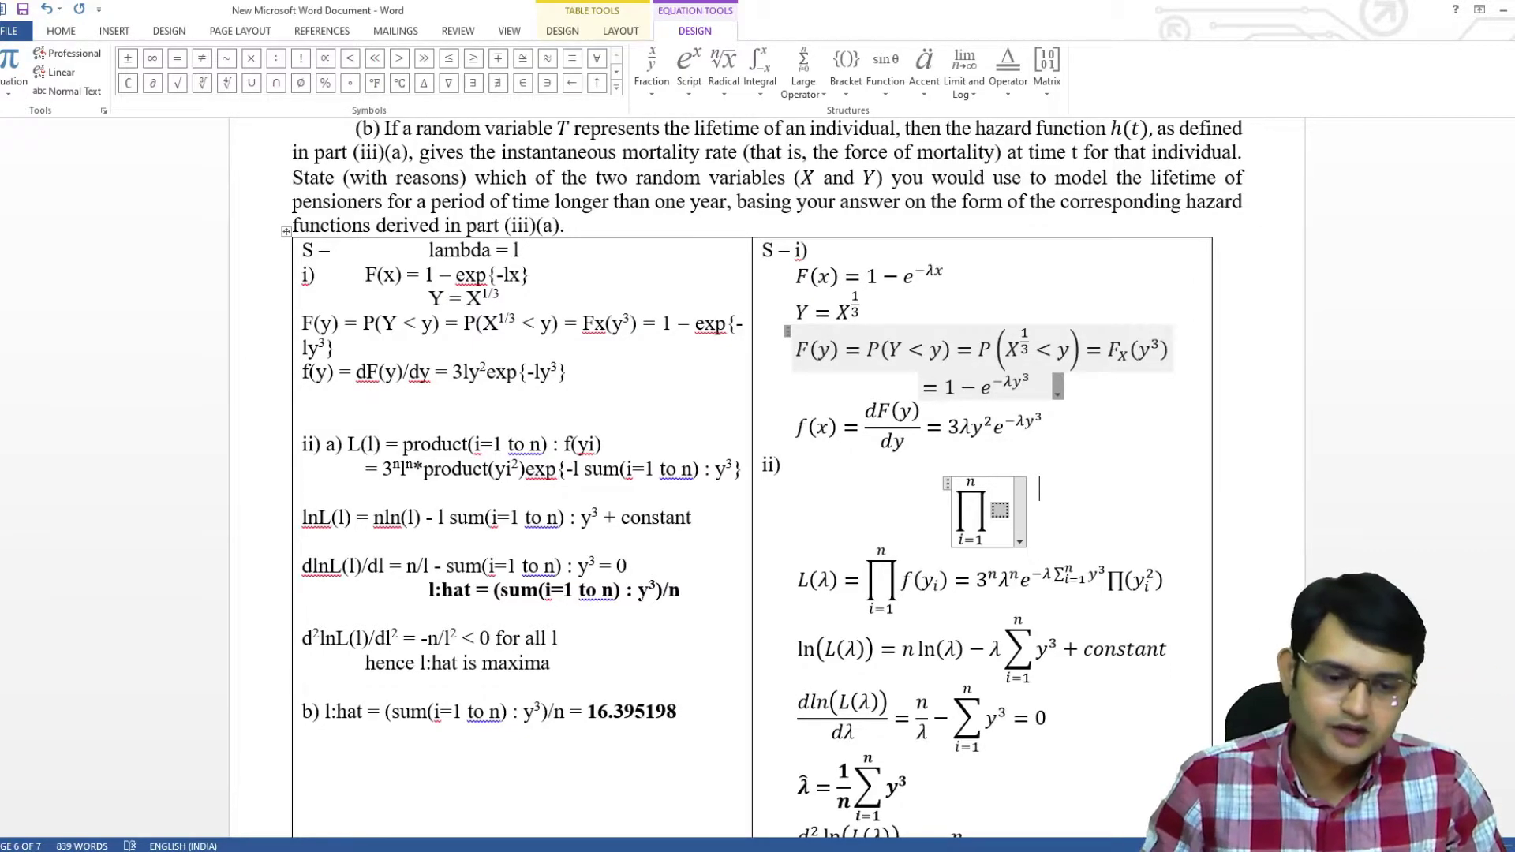
- Append a second product symbol without limits to the new equation, like the one before (y_i²) in the L(λ) line
double_click(1111, 583)
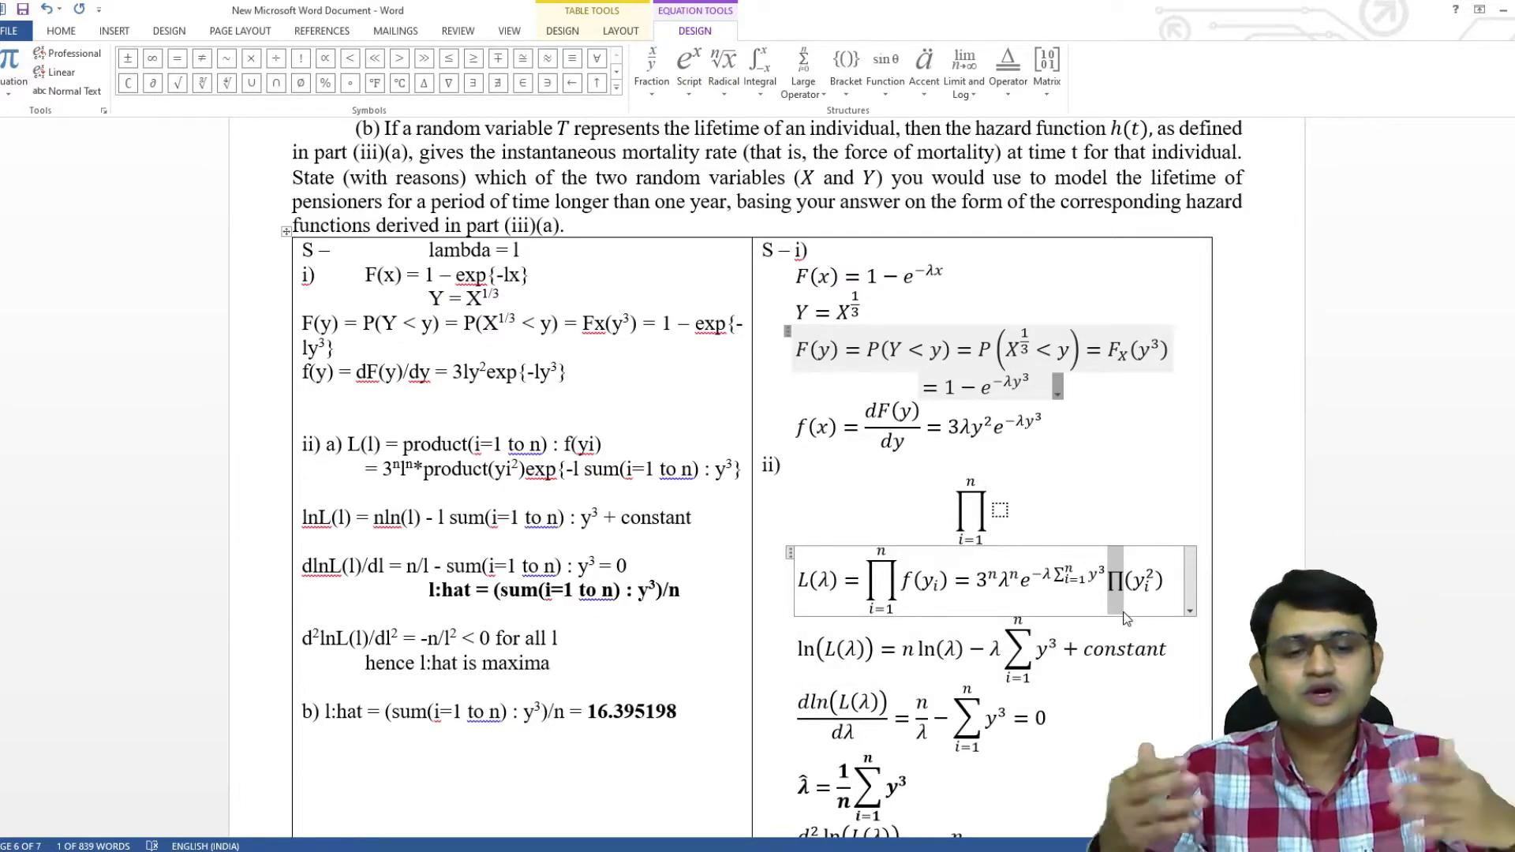
click(1026, 510)
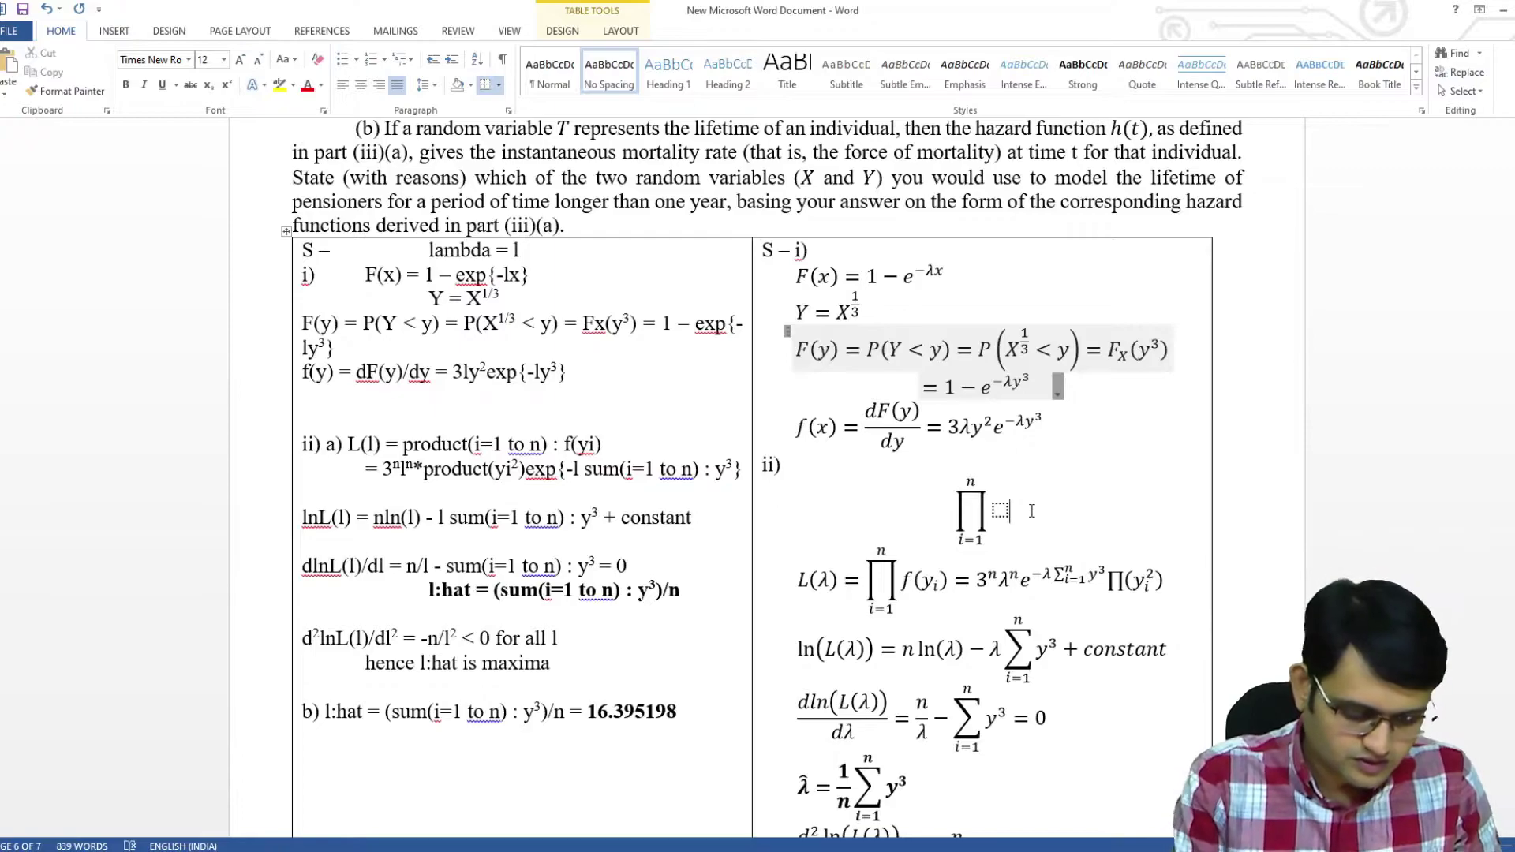
click(1032, 510)
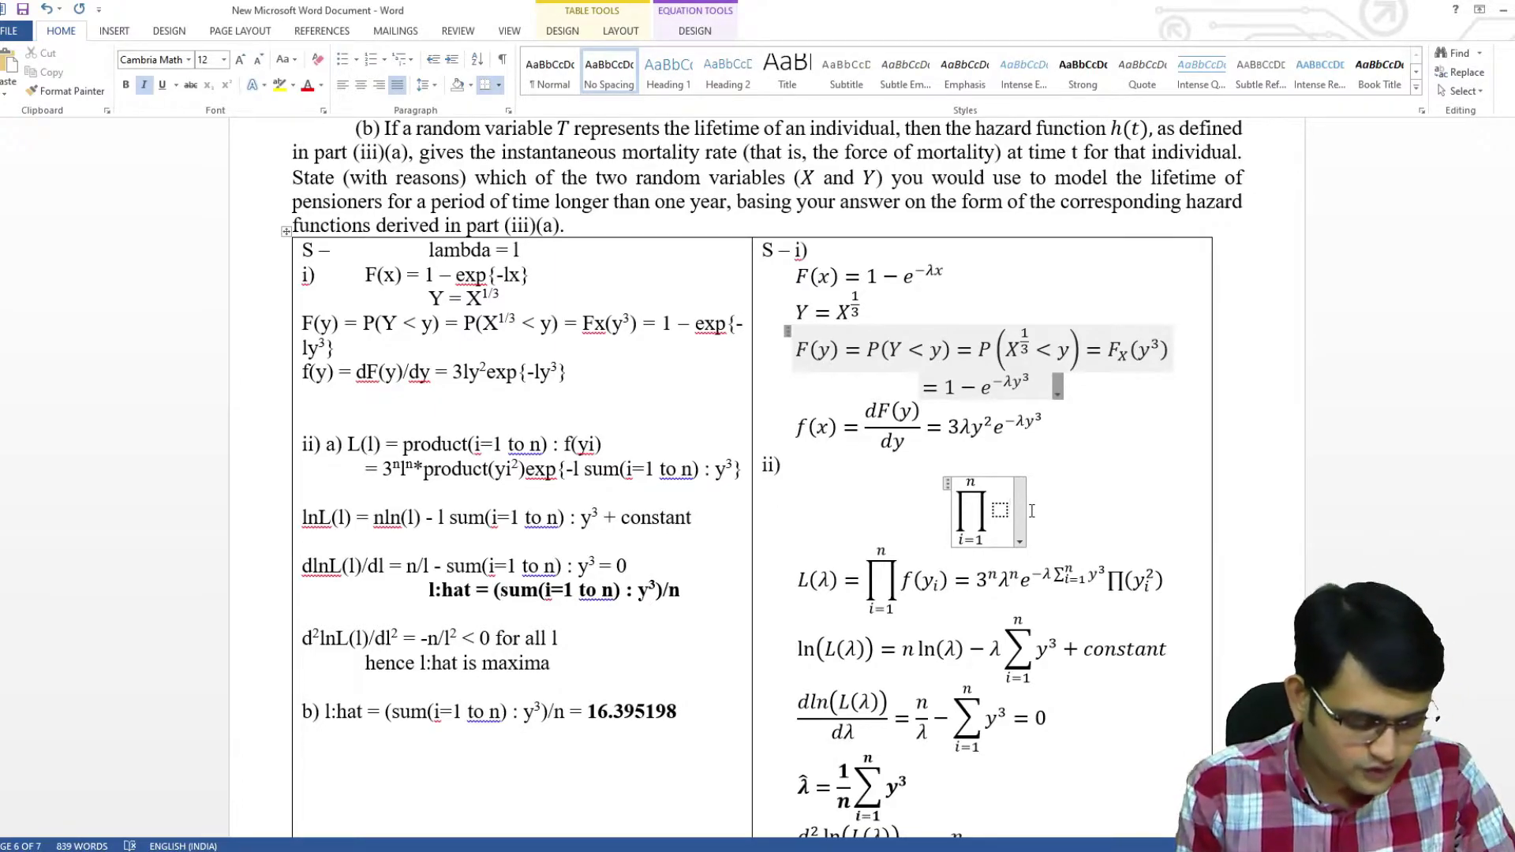
text(\pr)
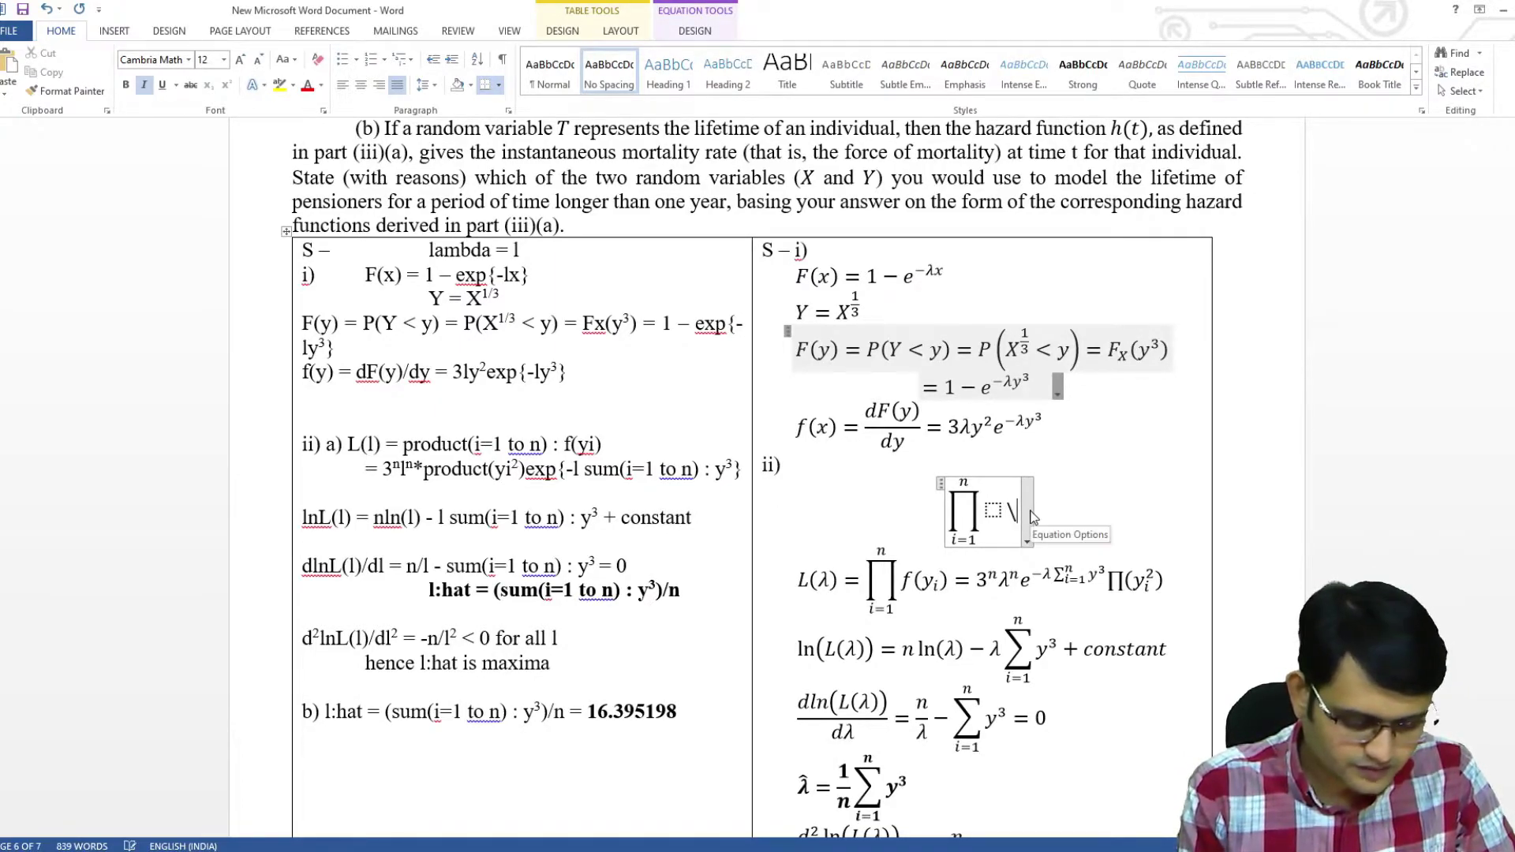
text(od)
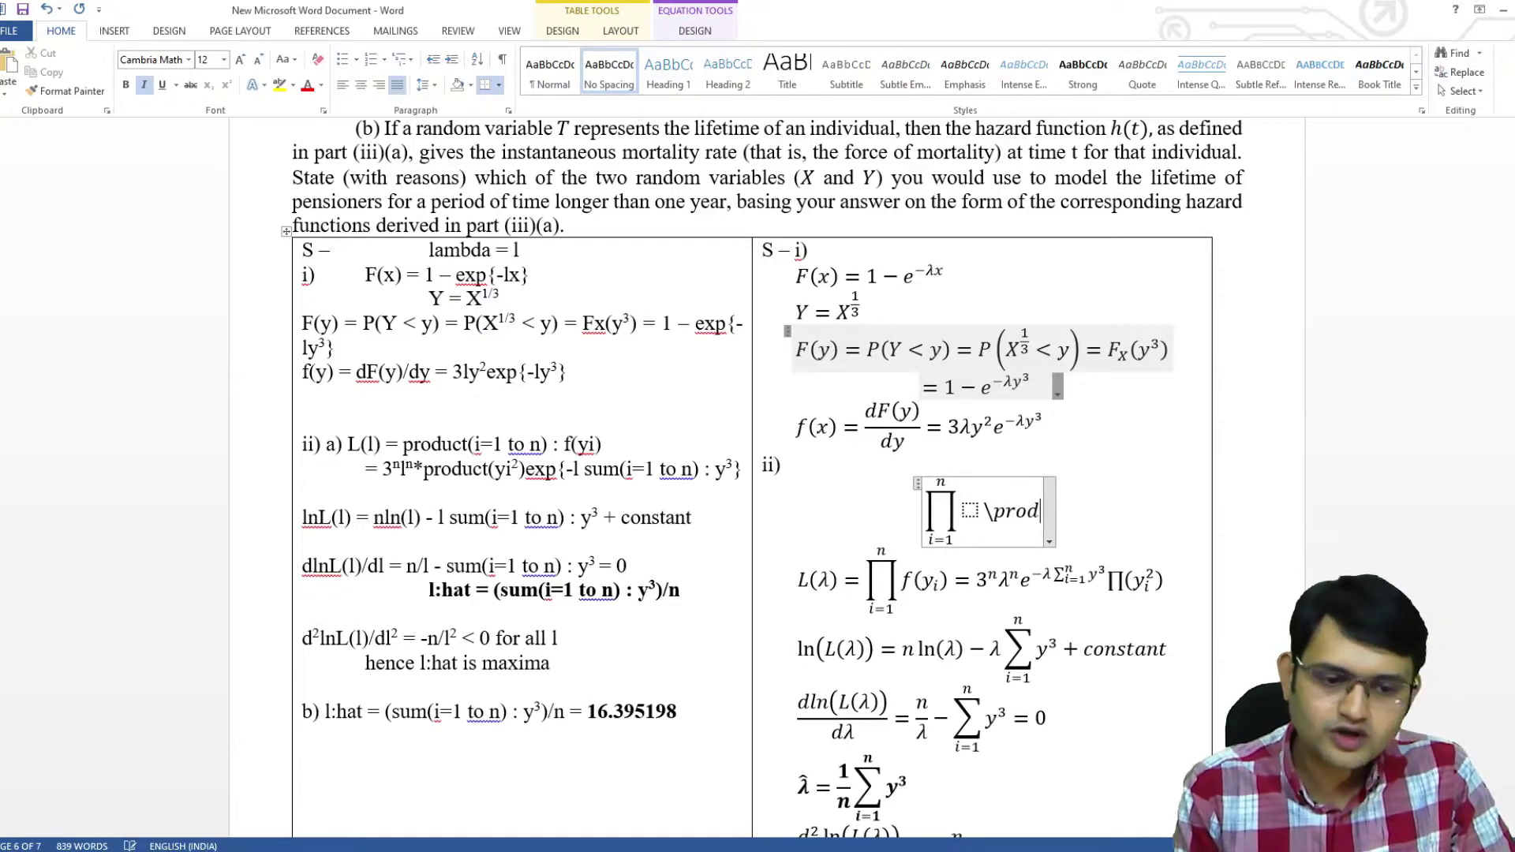
key(space)
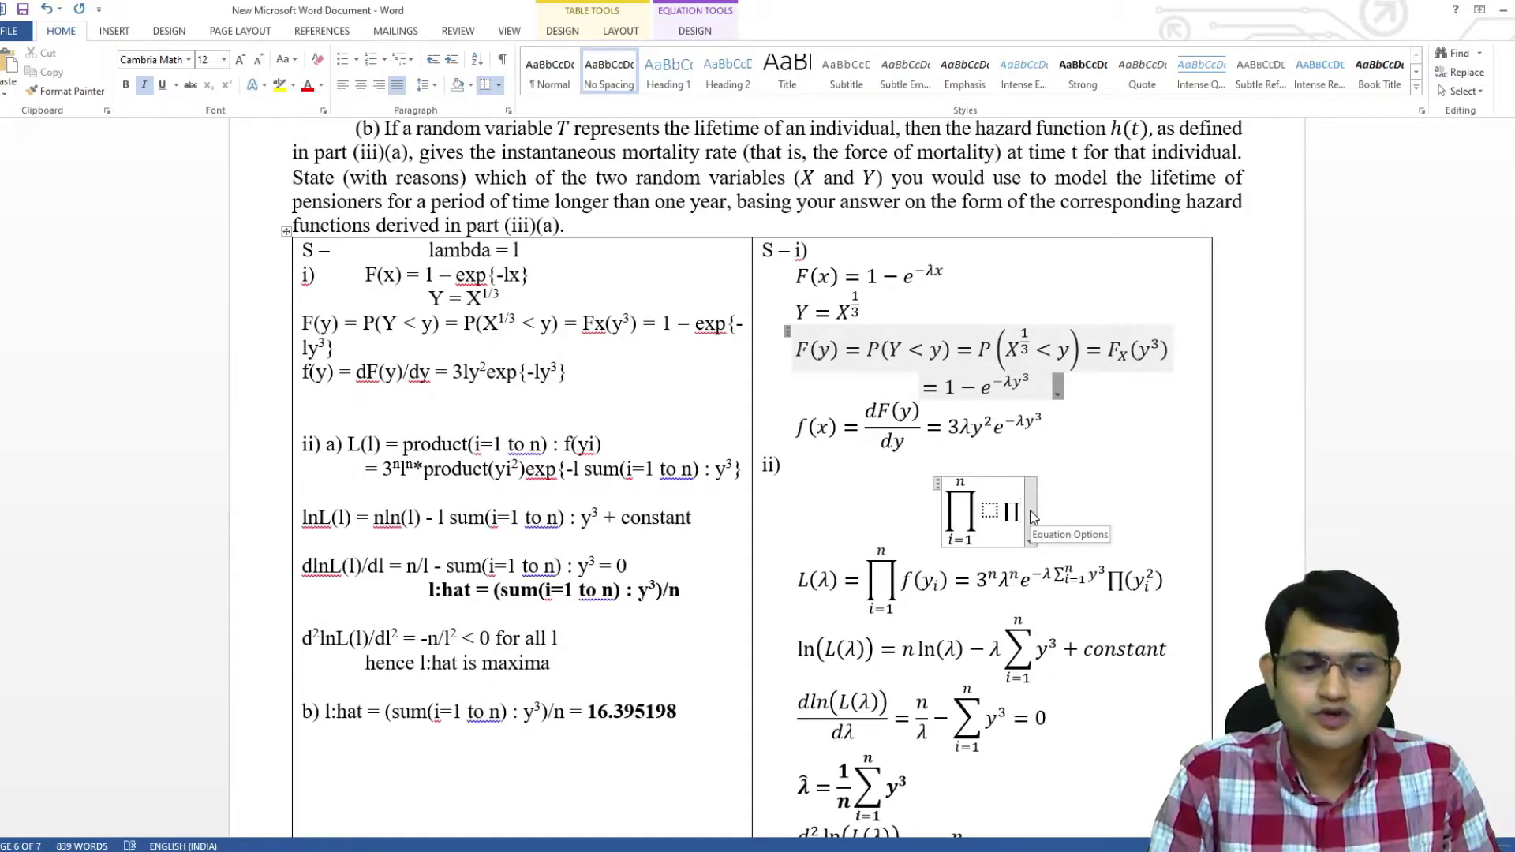
key(space)
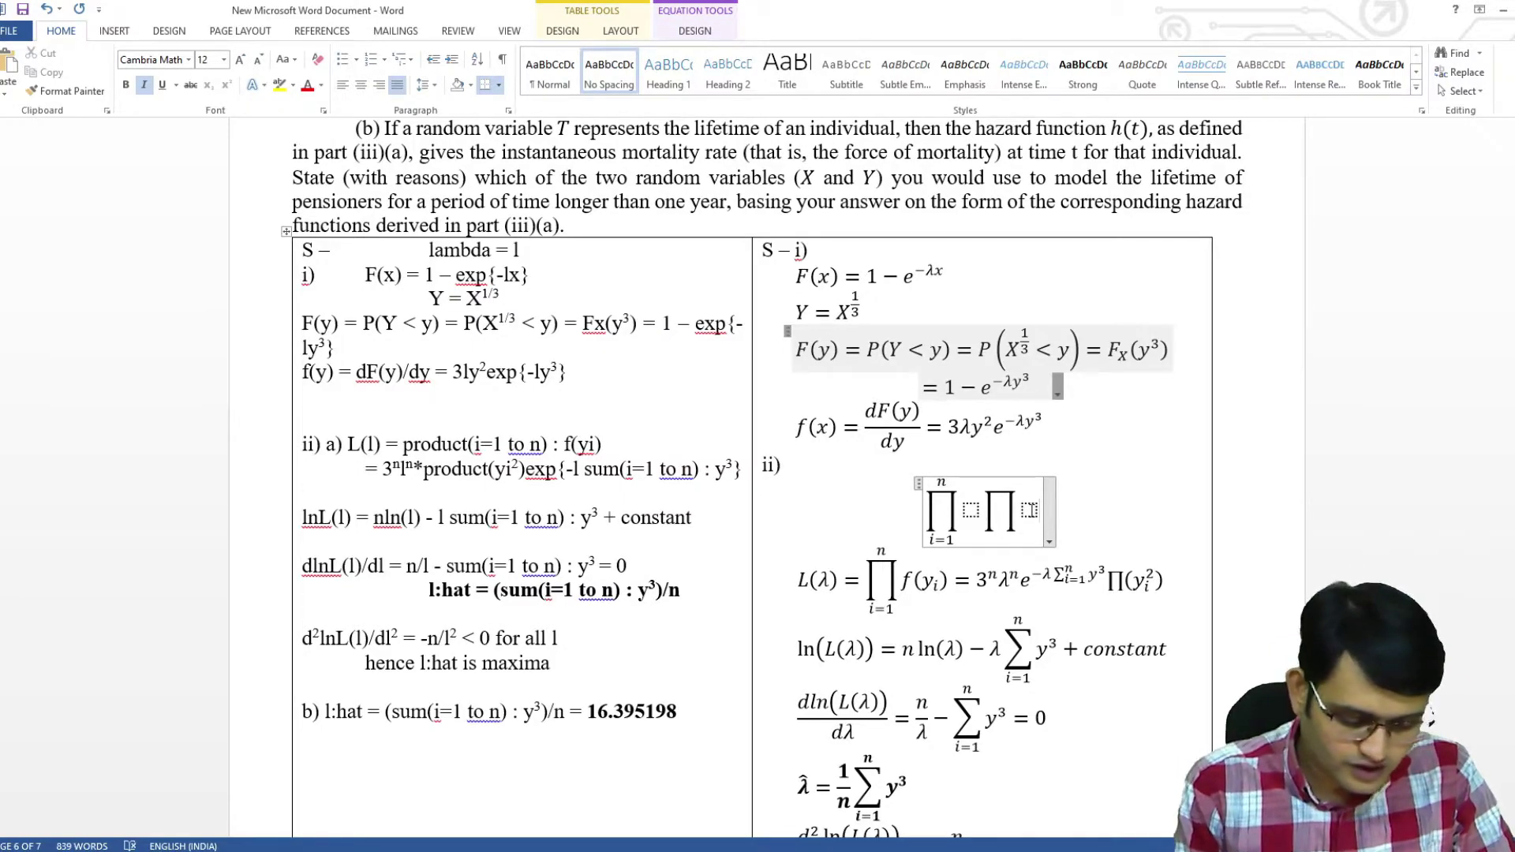
- Append a summation from i=1 to n after the two products, and highlight its plain-text counterpart "sum(i=1 to n)" in the lnL(l) line
text(\sum)
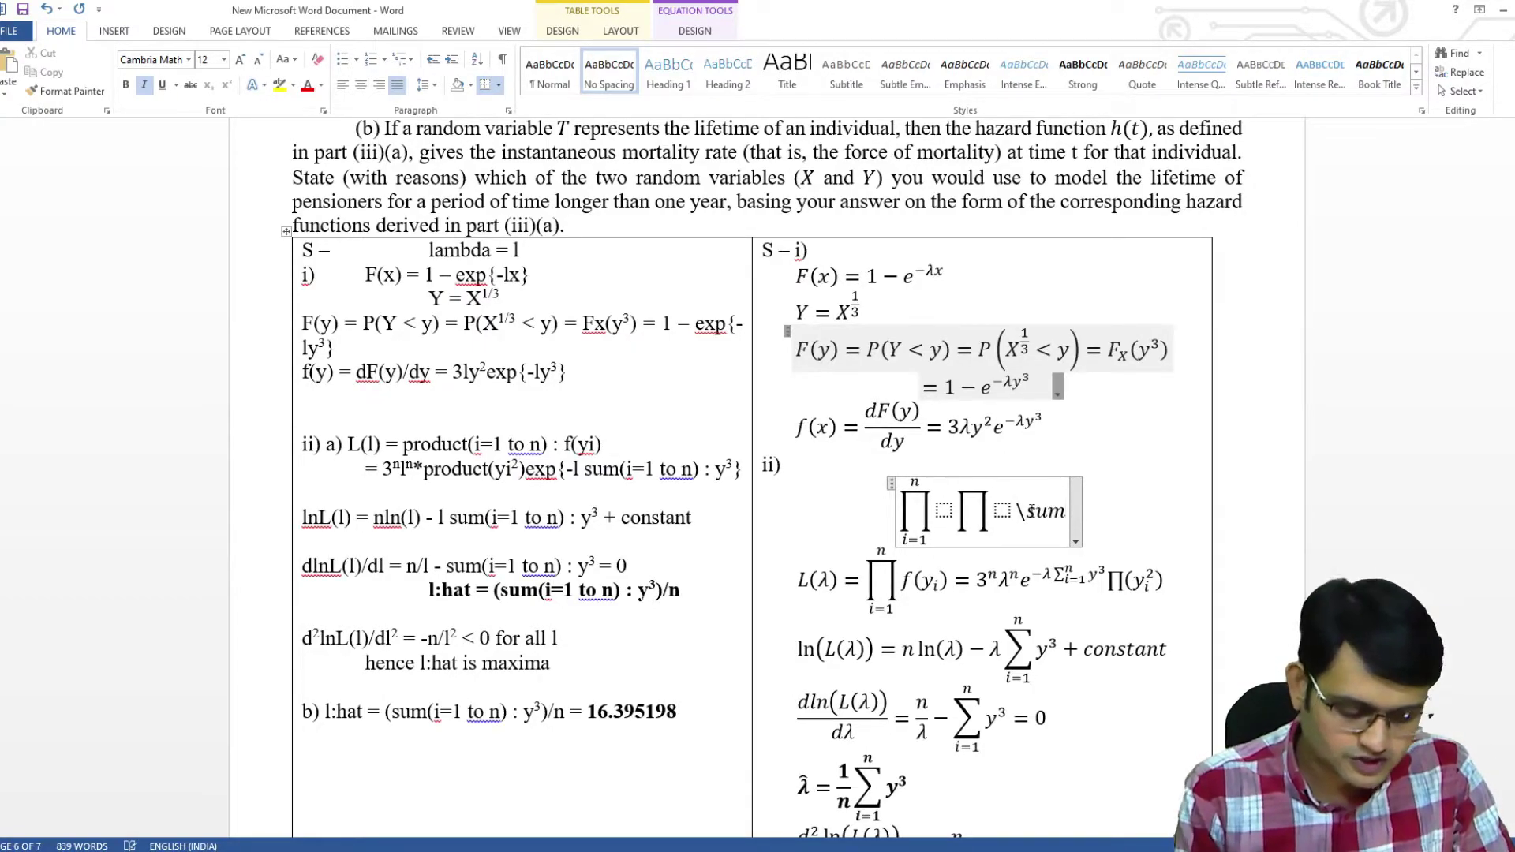
key(space)
text(_(i=)
text())
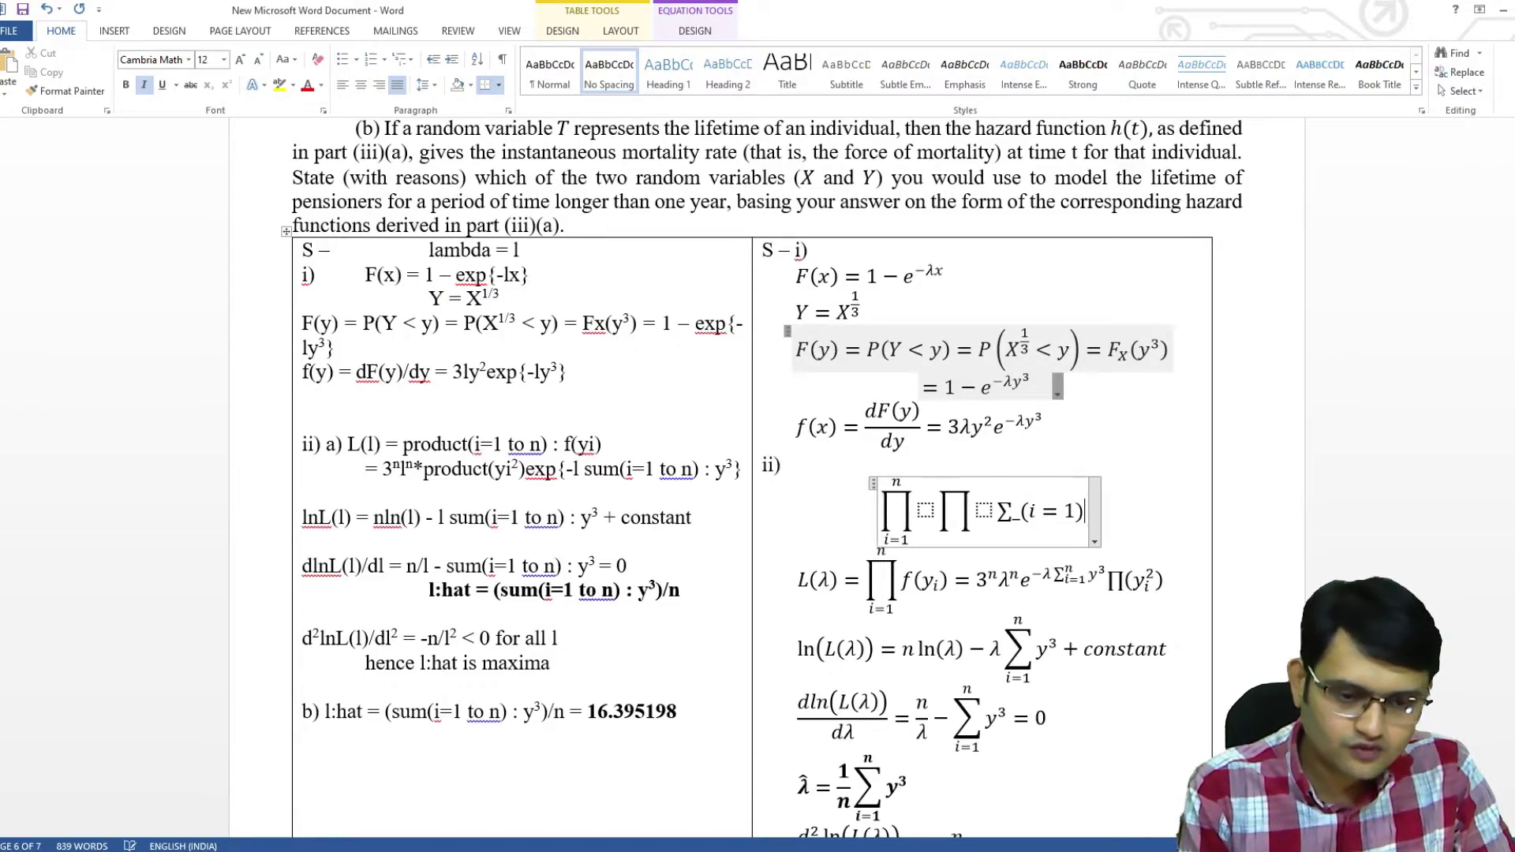
text(^)
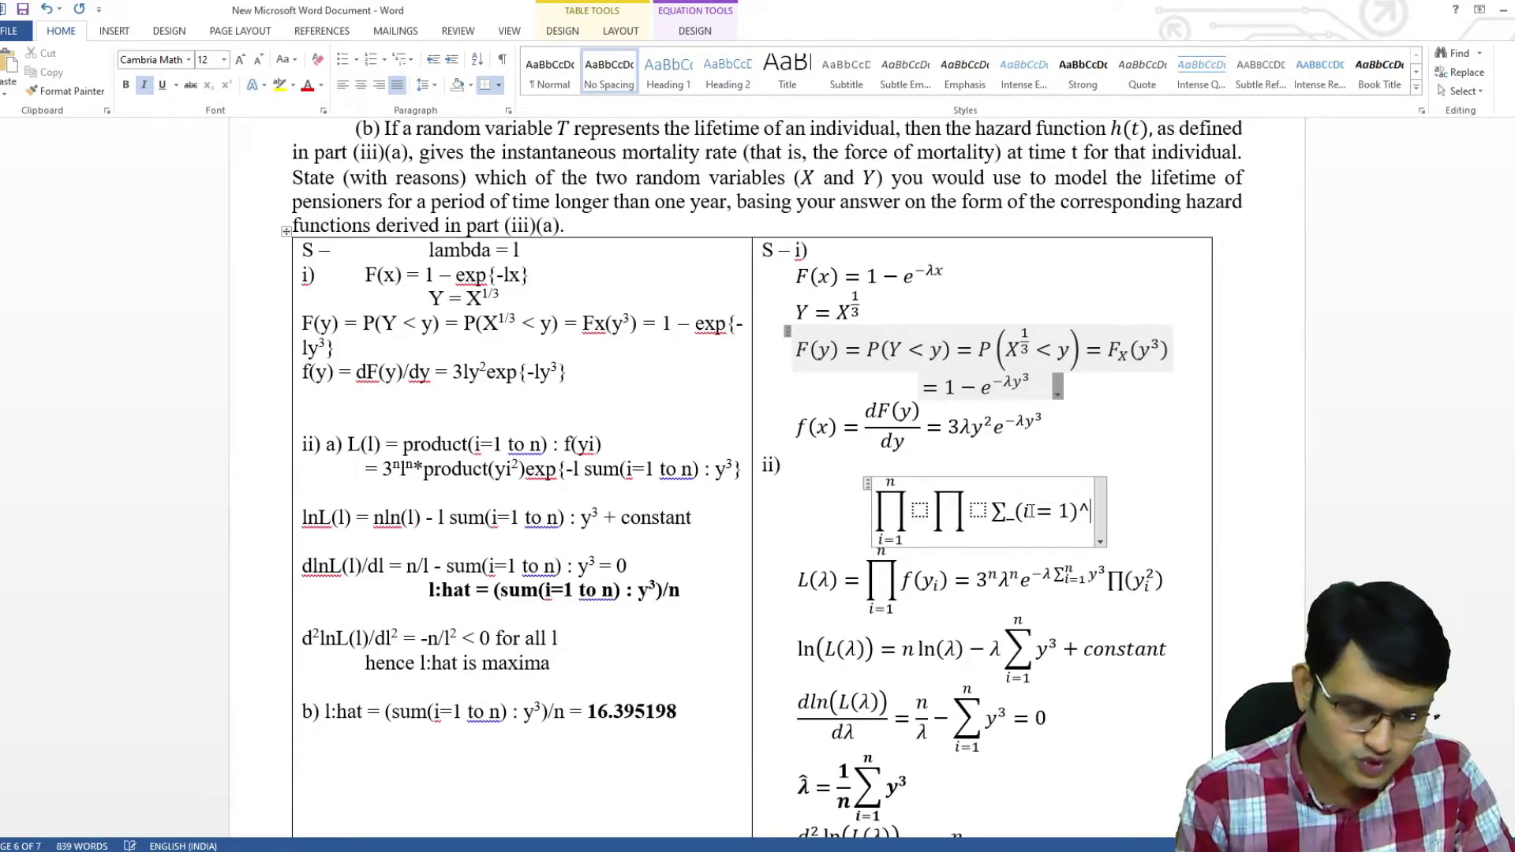
text(n ⬚)
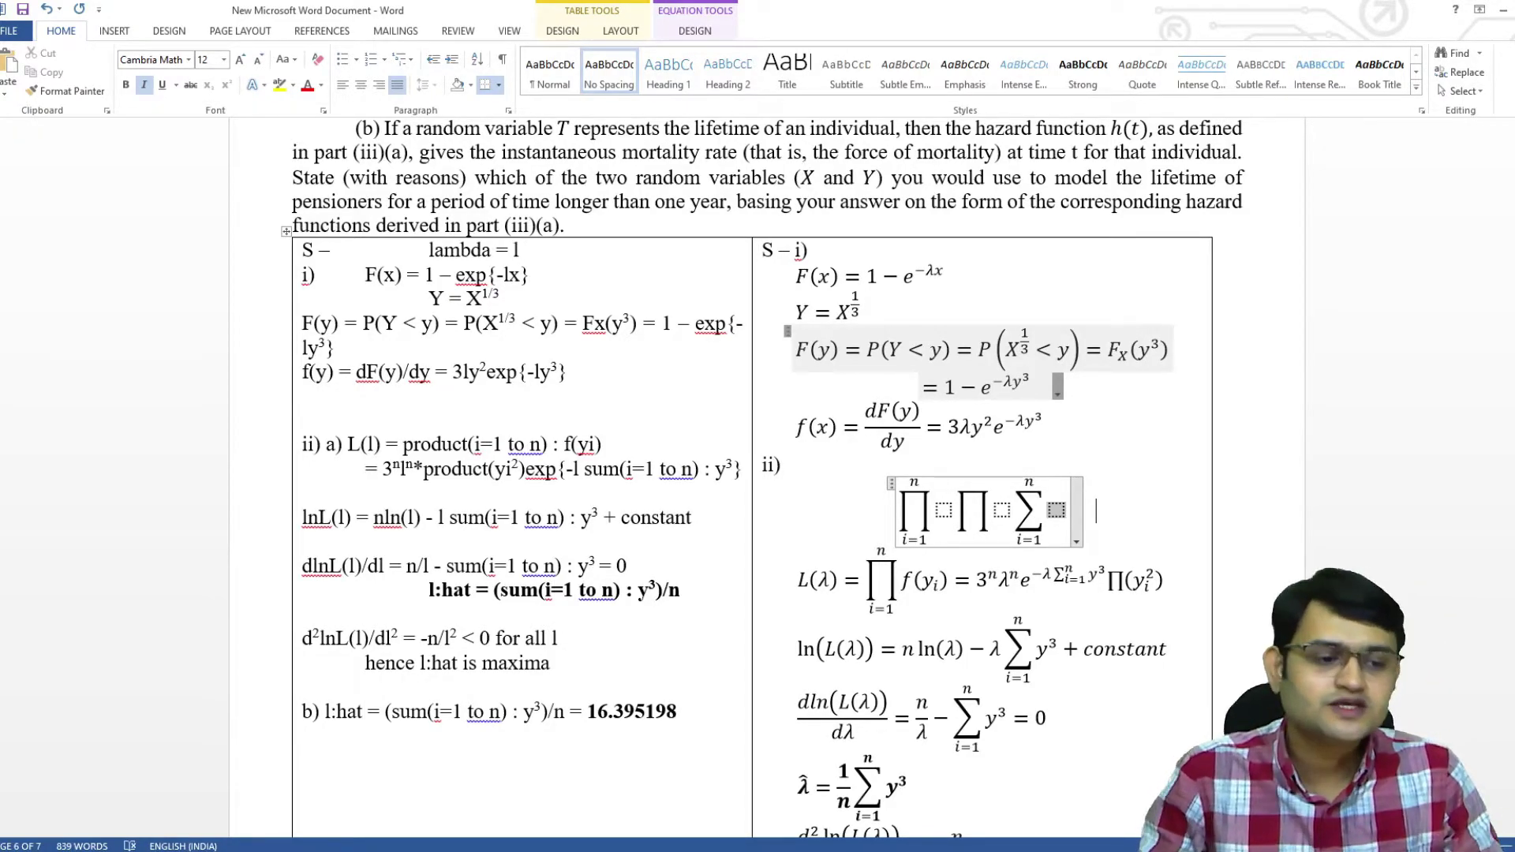
drag(449, 516, 570, 517)
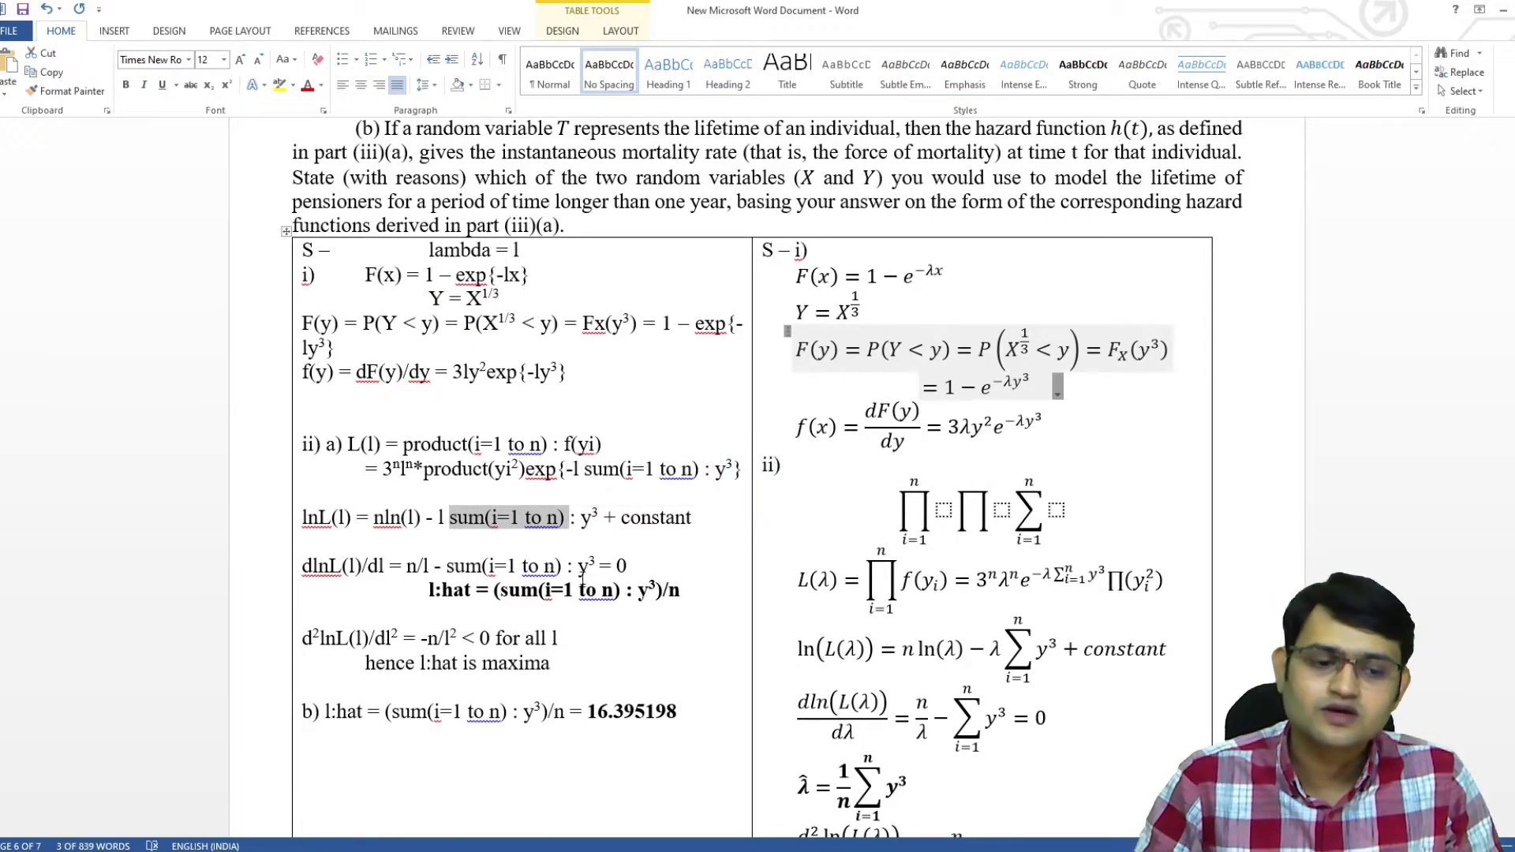